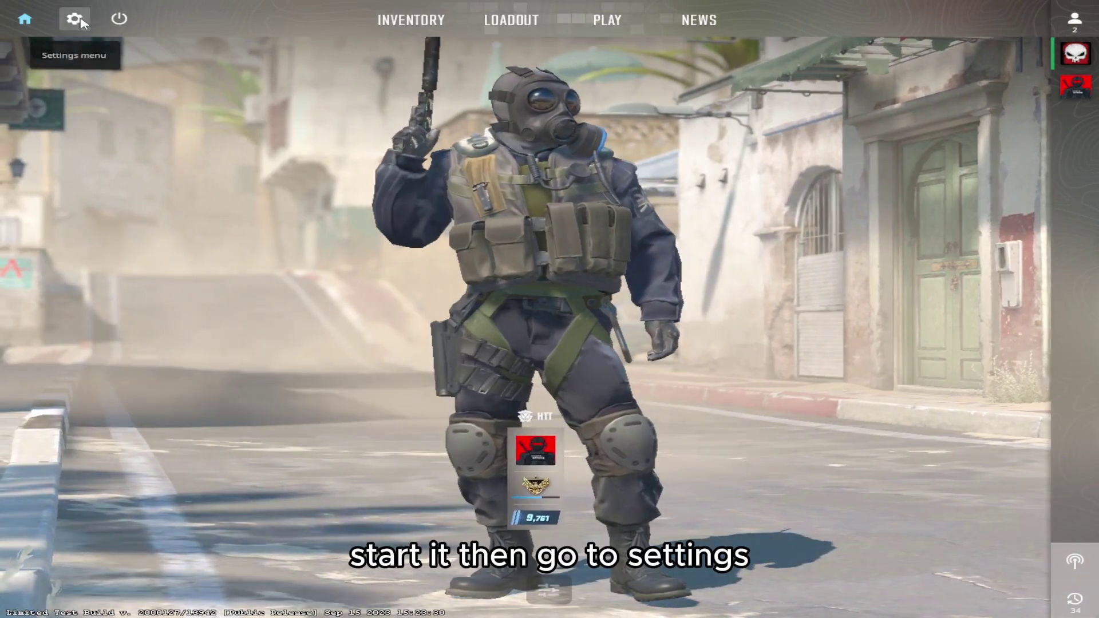
Open the game settings and view Advanced Video: Custom preset, no anti-aliasing, Low shadows and textures
{"action": "left_click", "coordinate": [83, 21]}
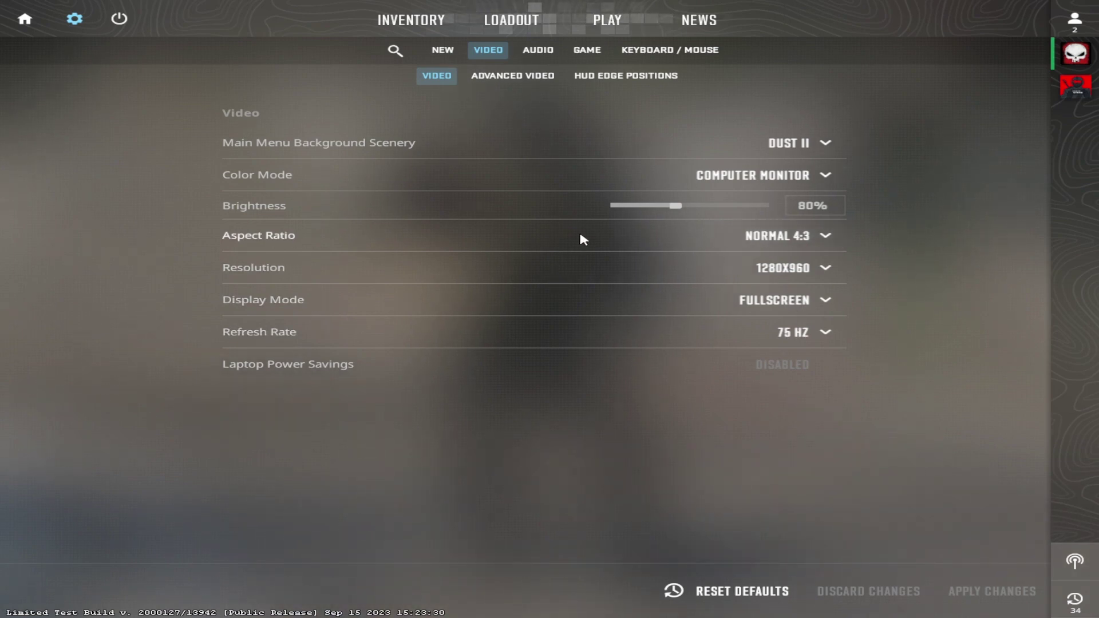
{"action": "left_click", "coordinate": [494, 77]}
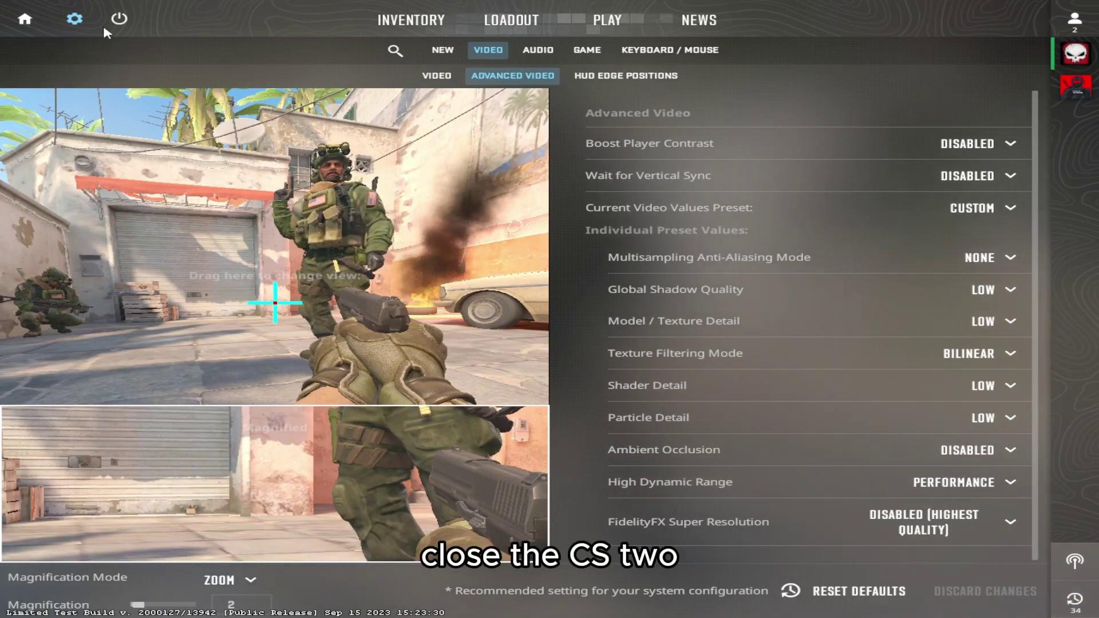
Start quitting CS2, hide CS2 Configs and bring the cfg folder window forward
{"action": "left_click", "coordinate": [119, 18]}
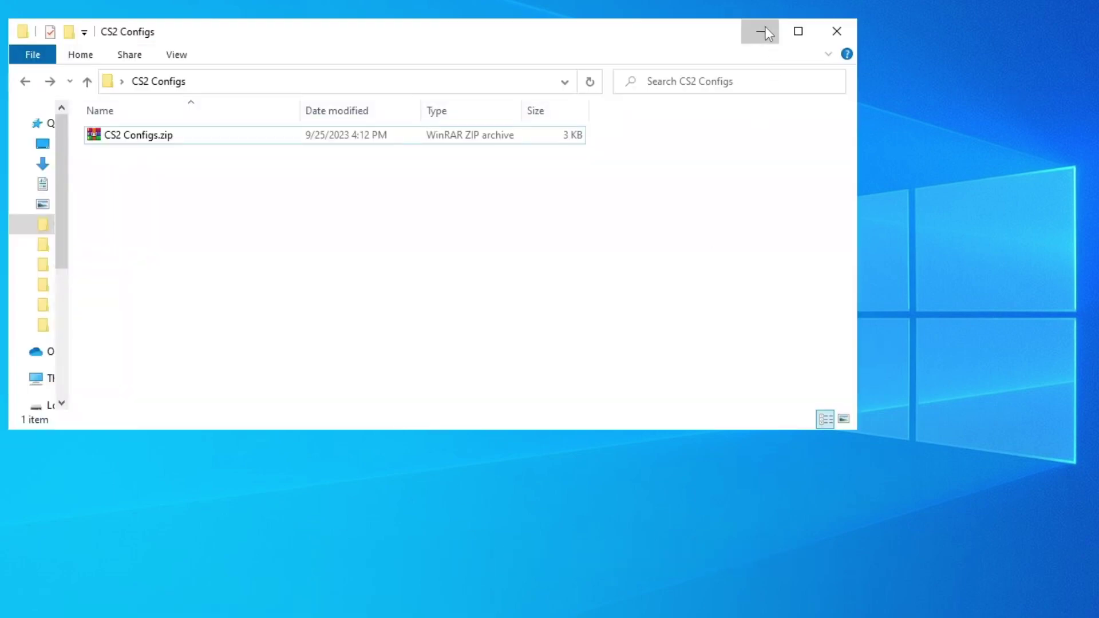
{"action": "left_click", "coordinate": [761, 30]}
{"action": "left_click", "coordinate": [189, 611]}
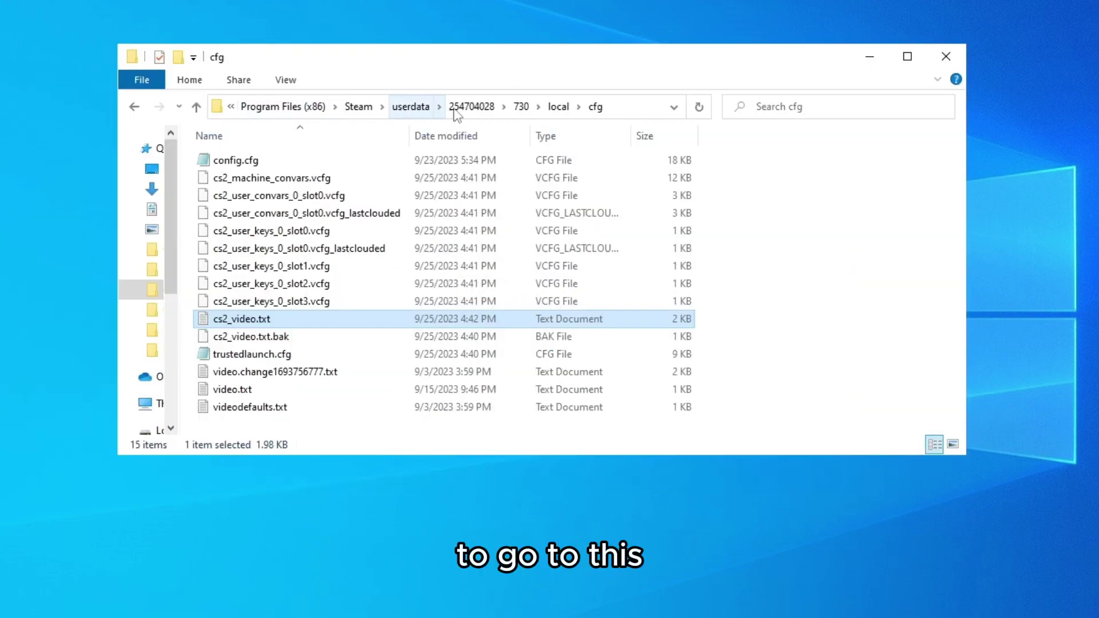
Reveal the cfg folder's full userdata\...\730\local\cfg path in the address bar
{"action": "left_click", "coordinate": [633, 109]}
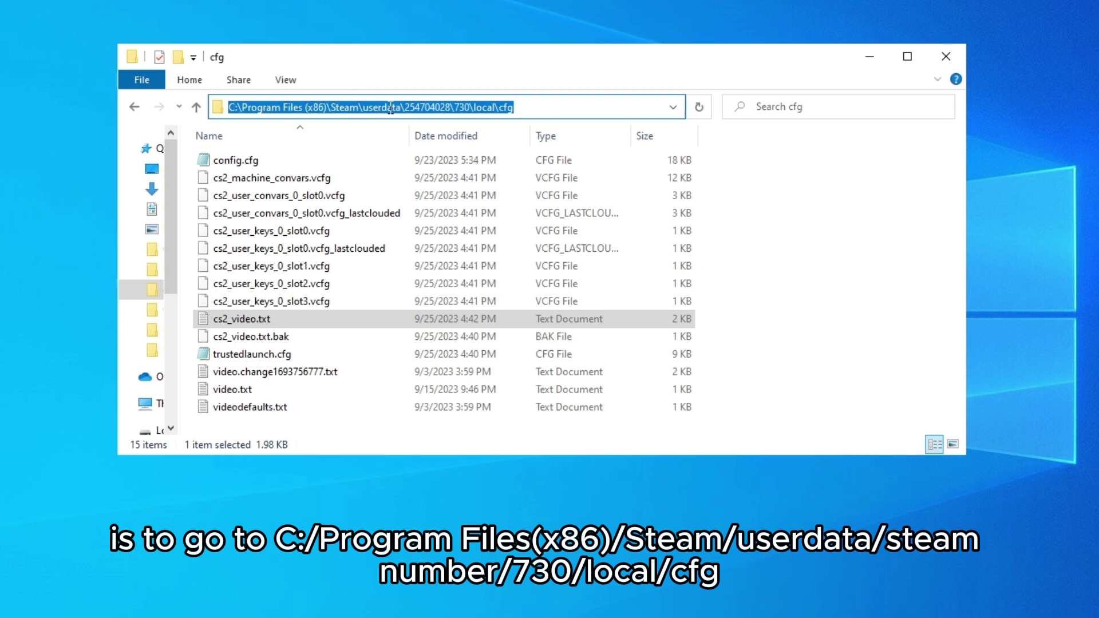
{"action": "left_click", "coordinate": [514, 107]}
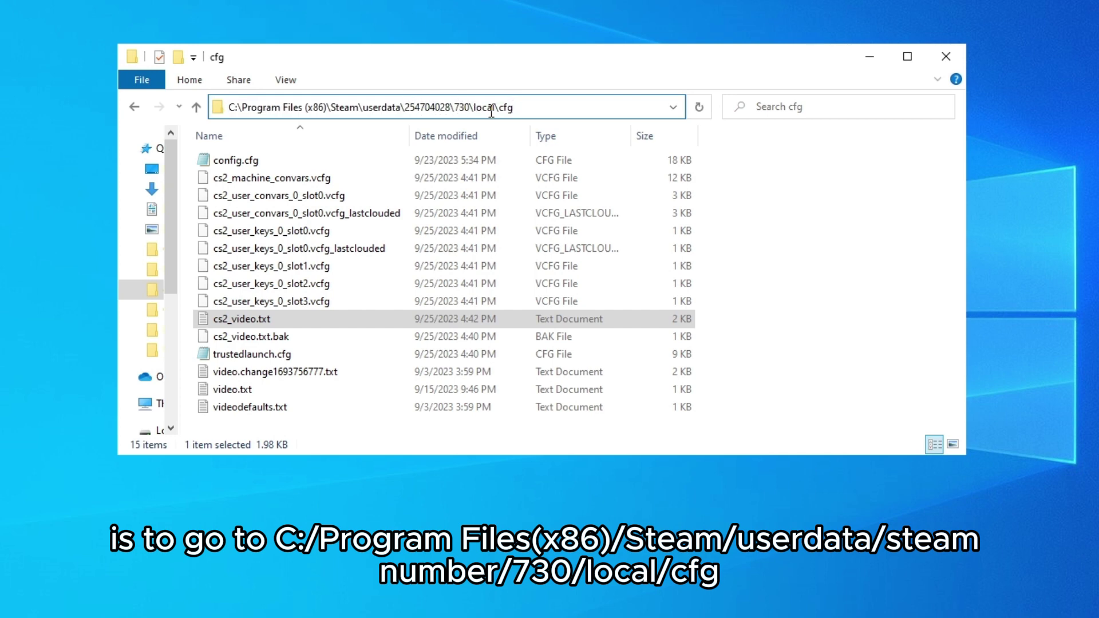
{"action": "left_click_drag", "start_coordinate": [541, 111], "coordinate": [226, 109]}
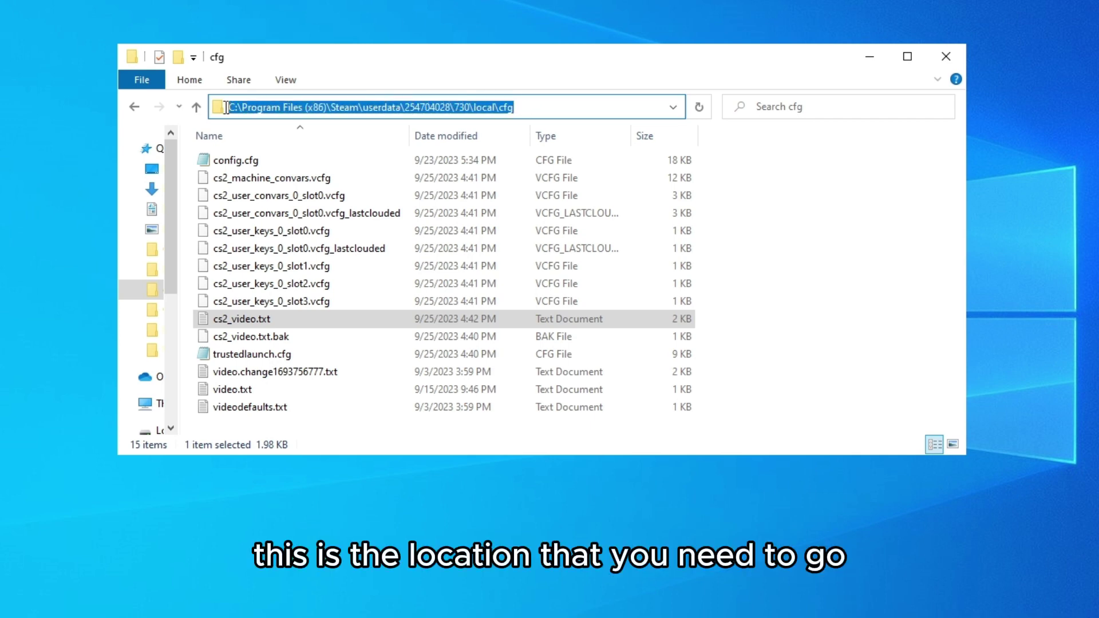
{"action": "left_click", "coordinate": [523, 107]}
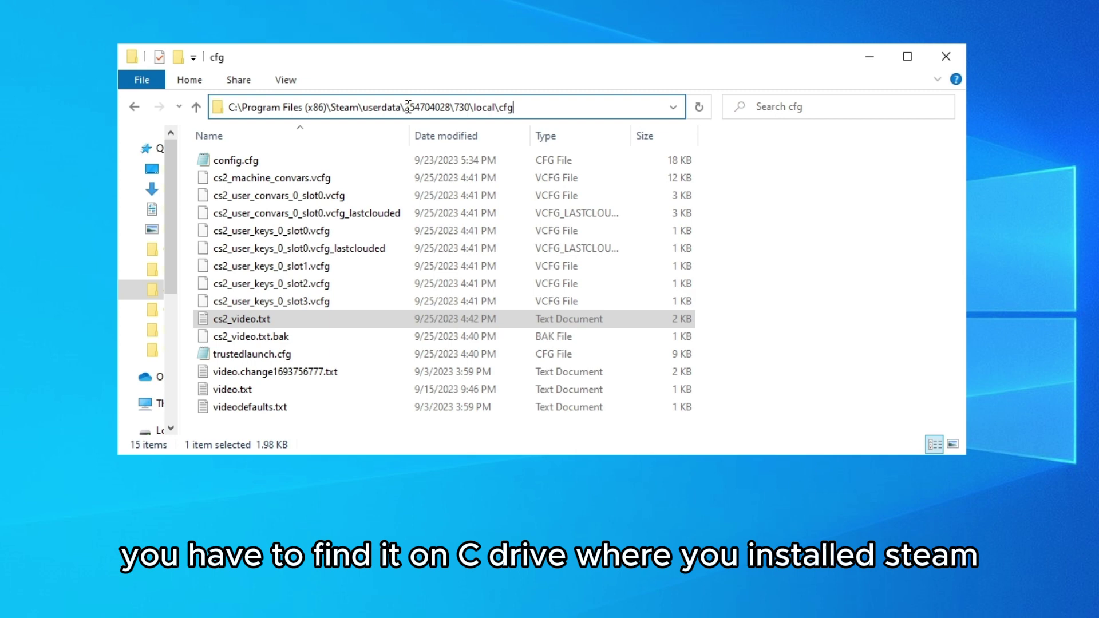
{"action": "left_click", "coordinate": [799, 204]}
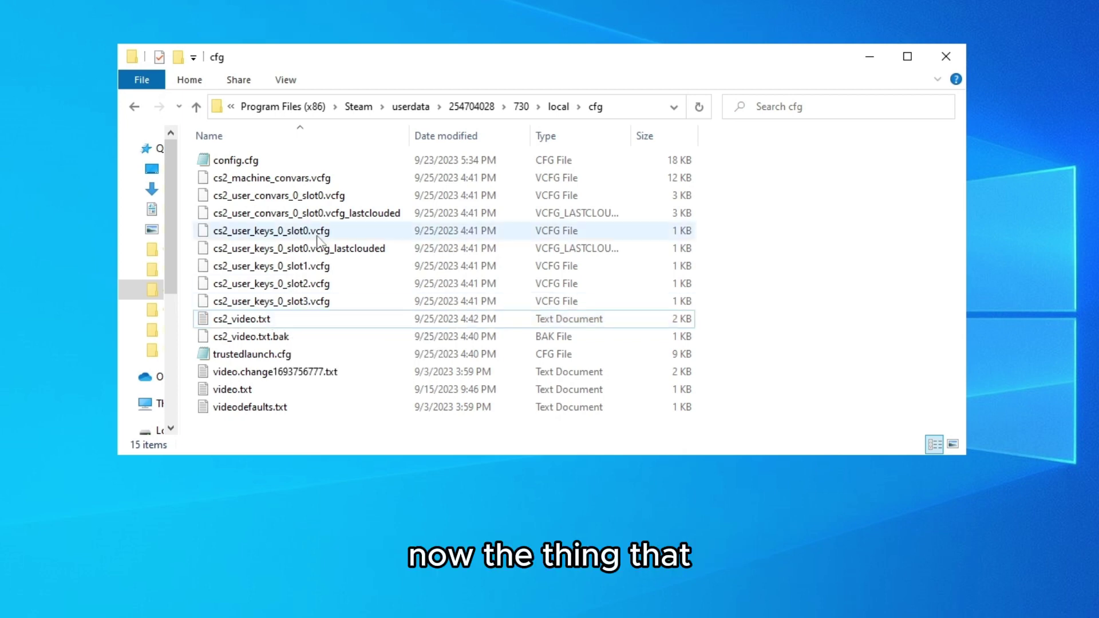
Open cs2_video.txt from the cfg folder and copy the DeviceID number 34534
{"action": "double_click", "coordinate": [284, 319]}
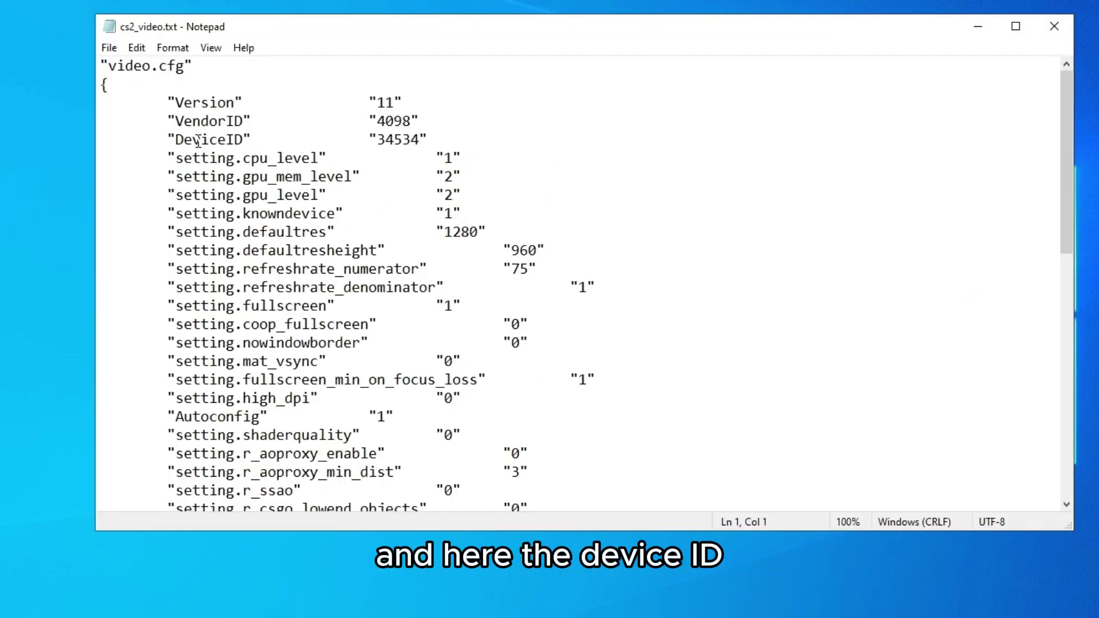
{"action": "left_click_drag", "start_coordinate": [152, 138], "coordinate": [438, 146]}
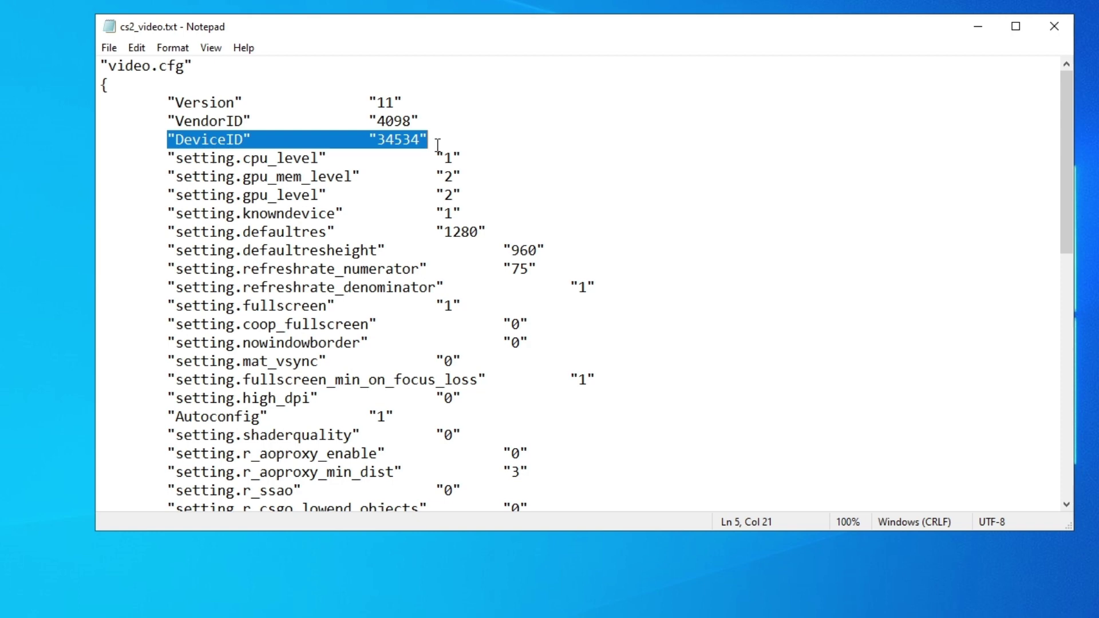
{"action": "left_click", "coordinate": [369, 140]}
{"action": "key", "text": "shift+Right"}
{"action": "key", "text": "shift+Right"}
{"action": "key", "text": "shift+Right"}
{"action": "key", "text": "shift+Right"}
{"action": "key", "text": "shift+Right"}
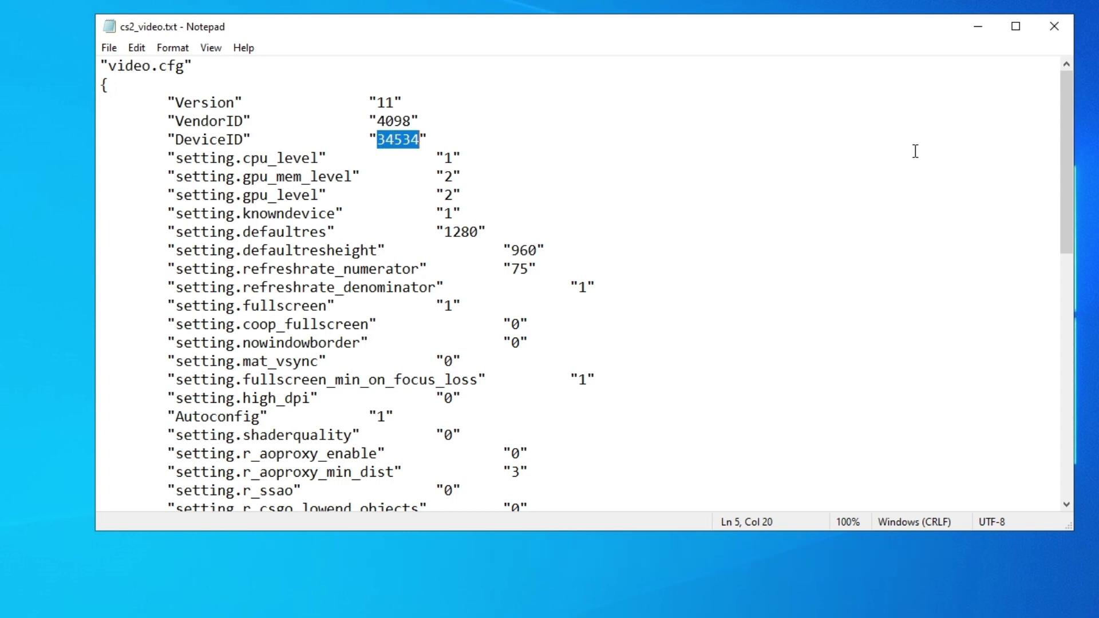
{"action": "left_click", "coordinate": [495, 212]}
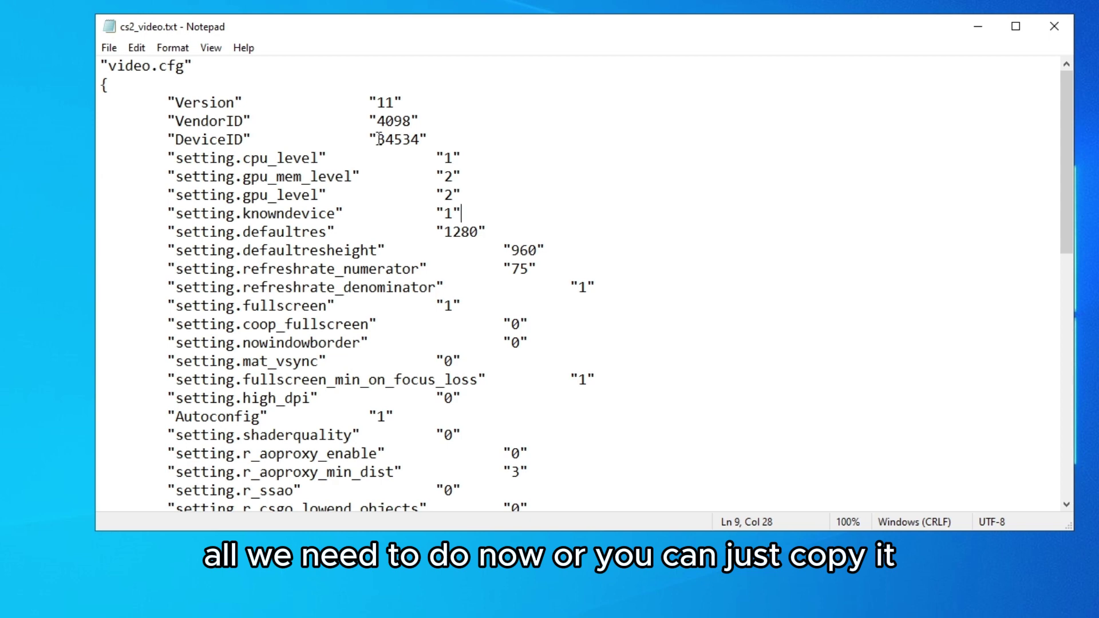
{"action": "left_click_drag", "start_coordinate": [377, 139], "coordinate": [419, 139]}
{"action": "right_click", "coordinate": [408, 140]}
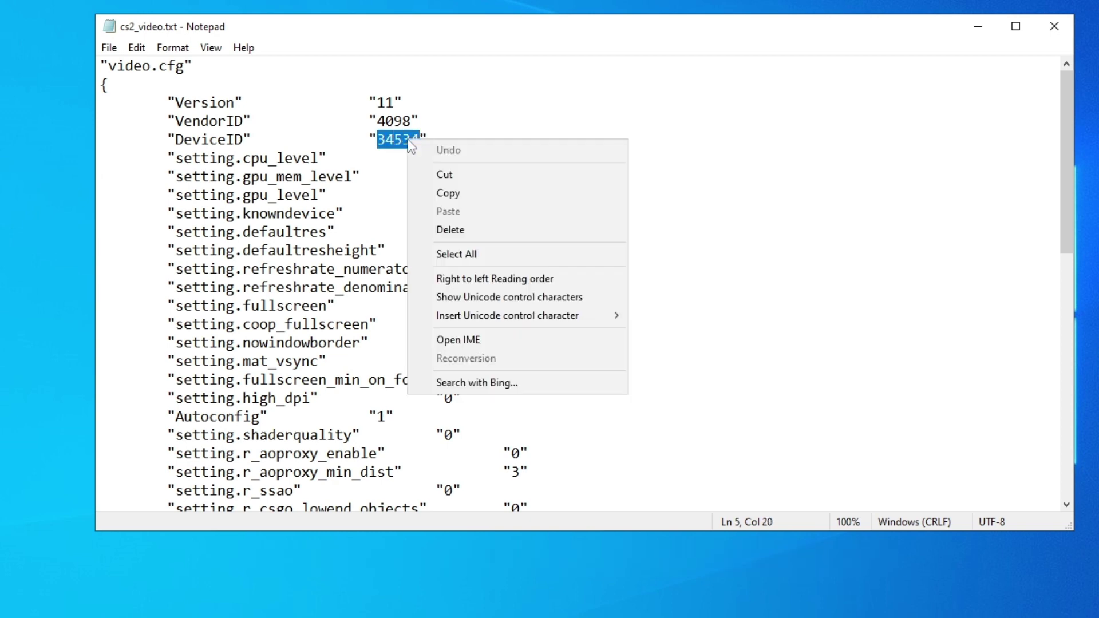
{"action": "left_click", "coordinate": [466, 193]}
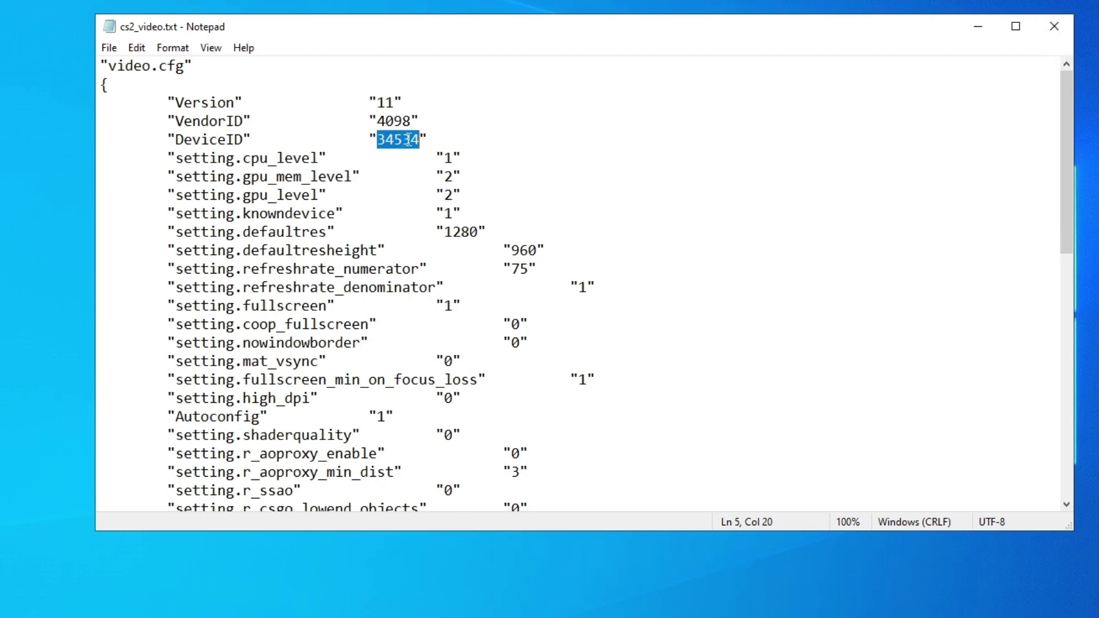
Close Notepad and bring the CS2 Configs folder window to the front
{"action": "left_click", "coordinate": [1055, 26]}
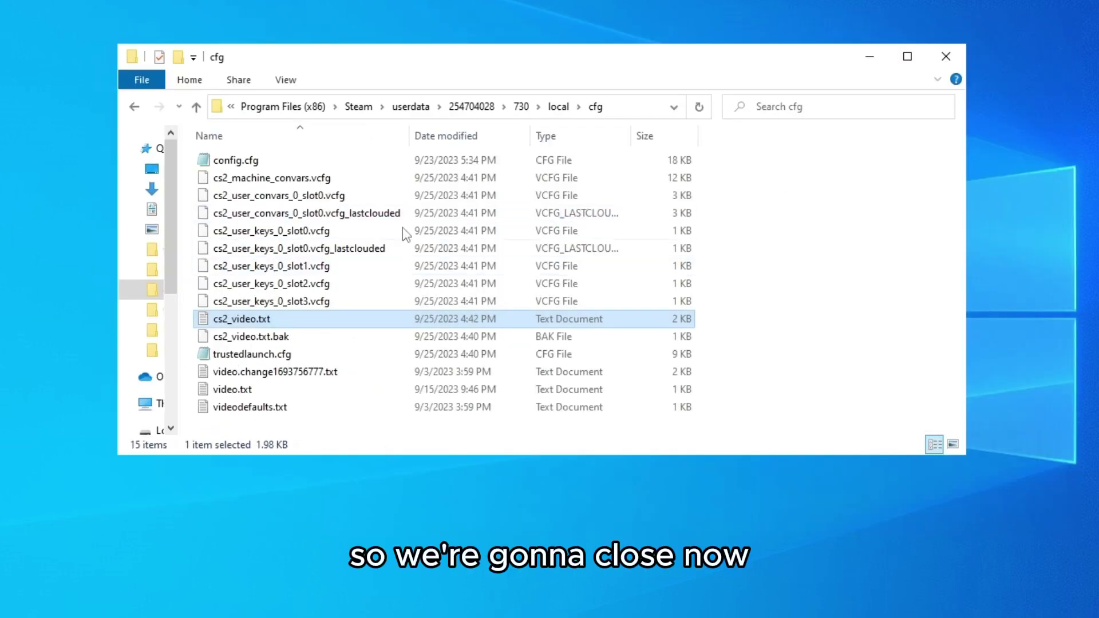
{"action": "key", "text": "alt+Tab"}
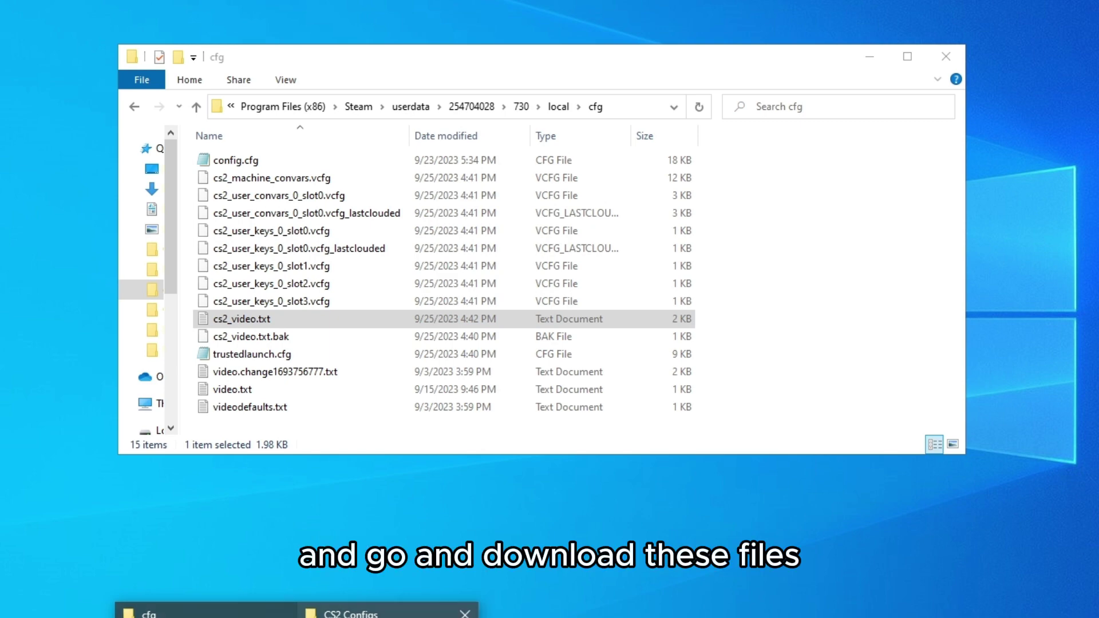
{"action": "left_click", "coordinate": [387, 612]}
{"action": "left_click_drag", "start_coordinate": [204, 40], "coordinate": [309, 61]}
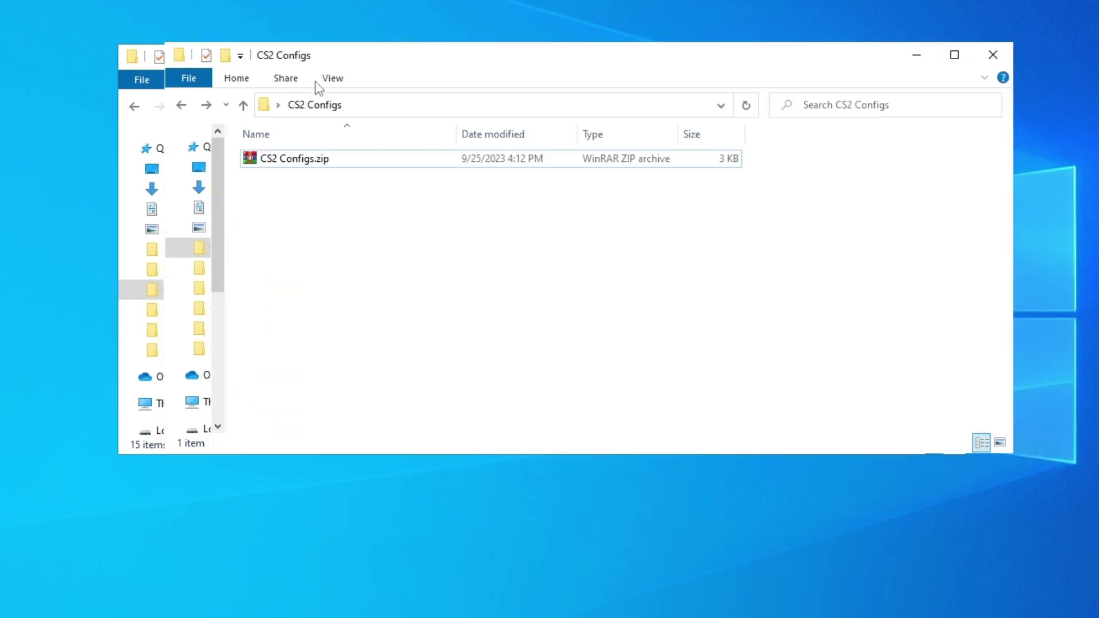
Extract CS2 Configs.zip here, producing Low, Normal and Ultra Low Quality folders
{"action": "left_click", "coordinate": [327, 162]}
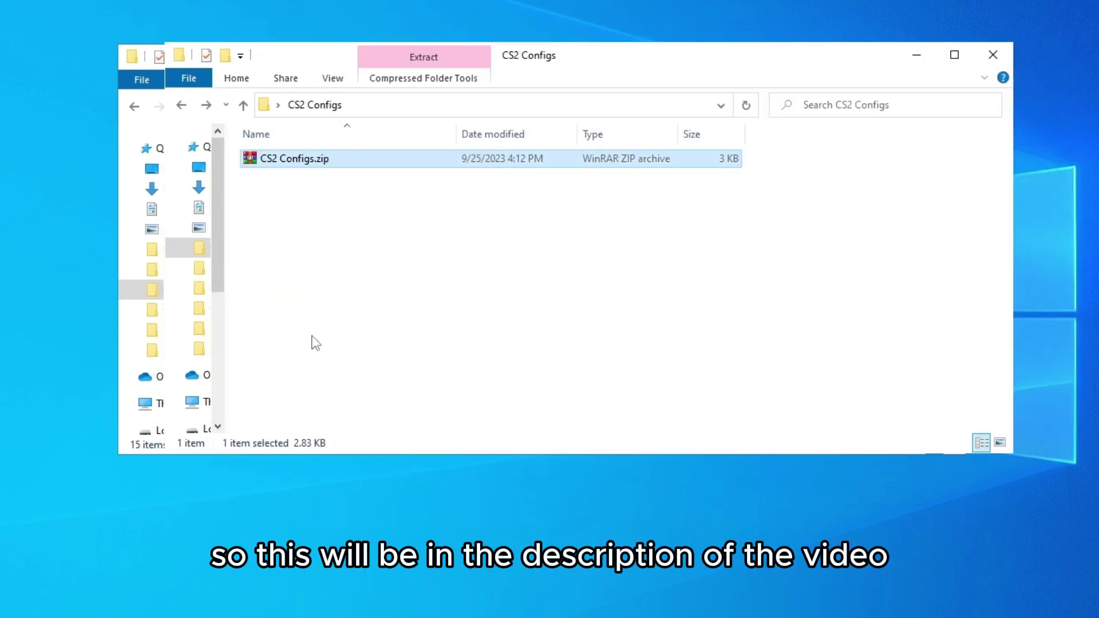
{"action": "left_click", "coordinate": [147, 451]}
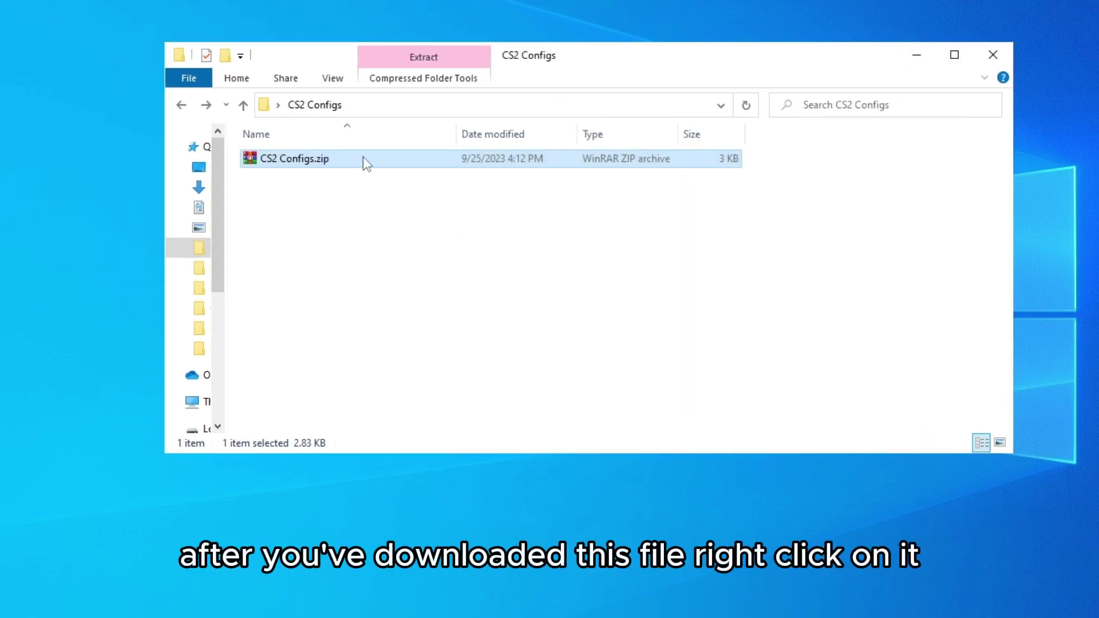
{"action": "right_click", "coordinate": [363, 158]}
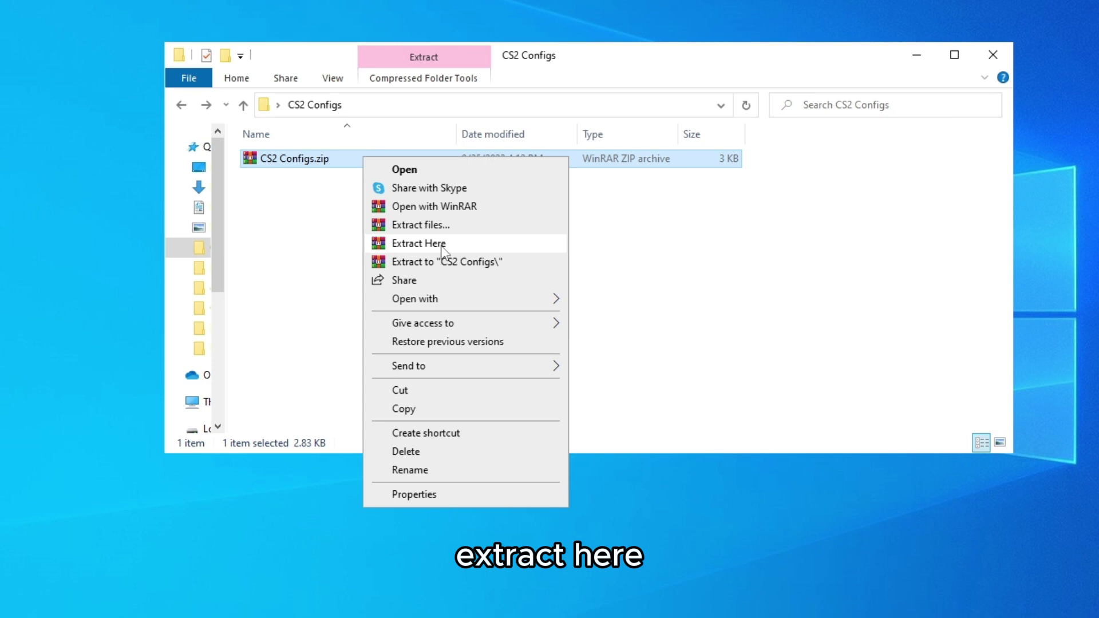
{"action": "left_click", "coordinate": [461, 250]}
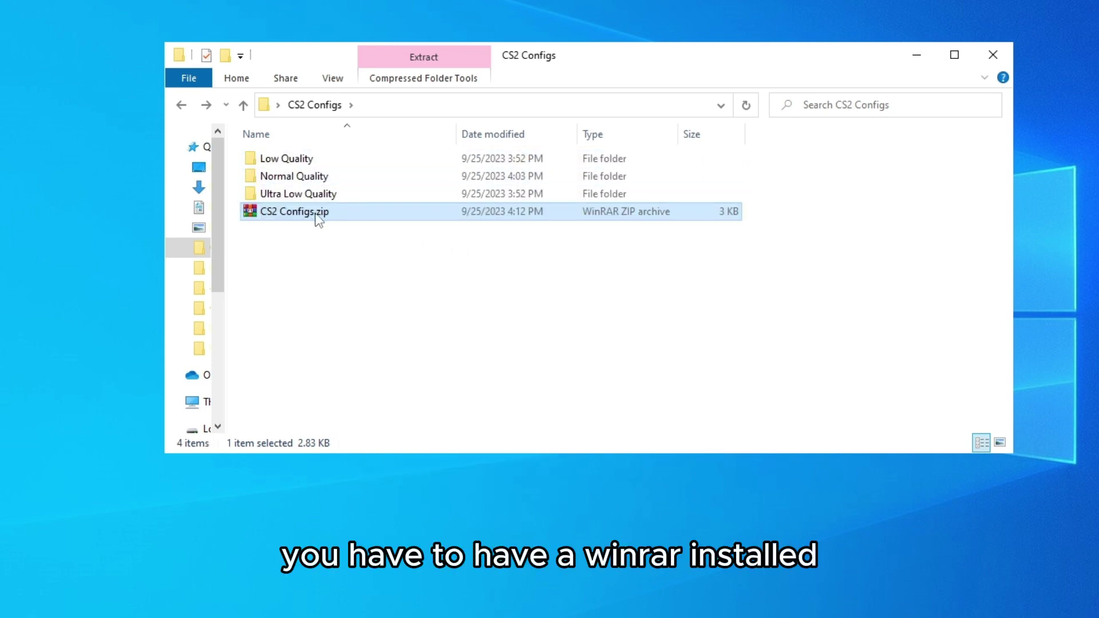
{"action": "left_click", "coordinate": [538, 273]}
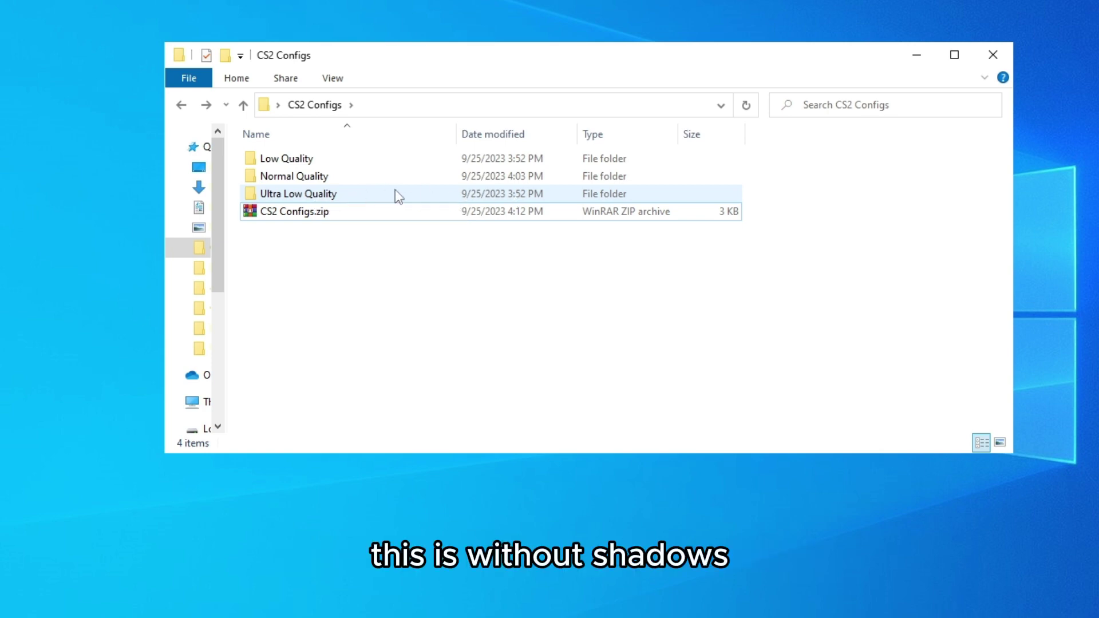
{"action": "left_click", "coordinate": [356, 196]}
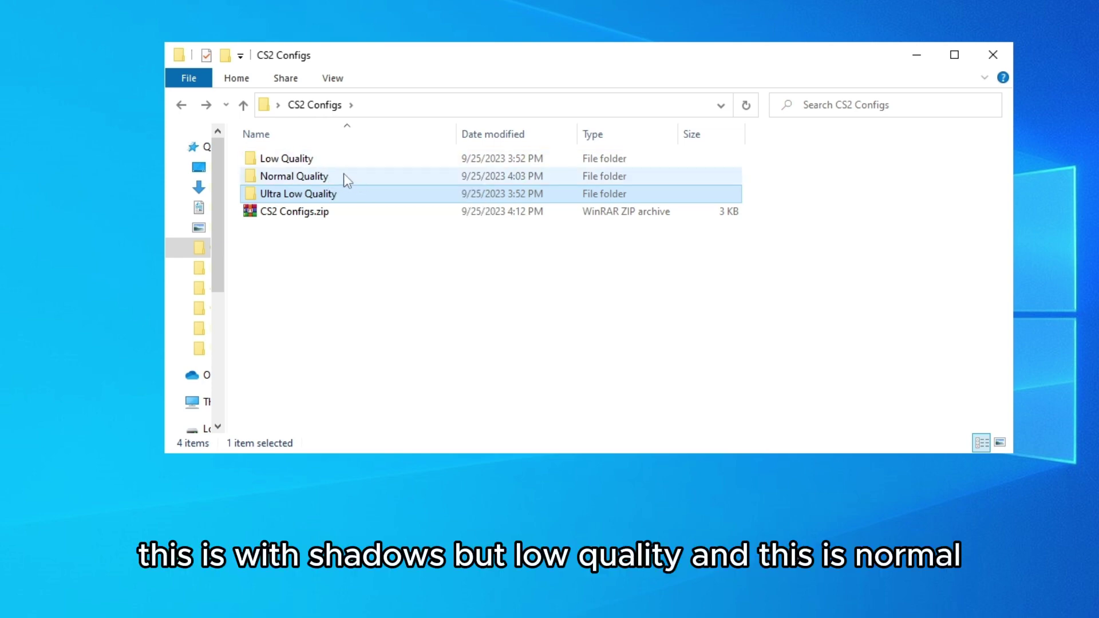
{"action": "left_click", "coordinate": [347, 188], "text": "ctrl"}
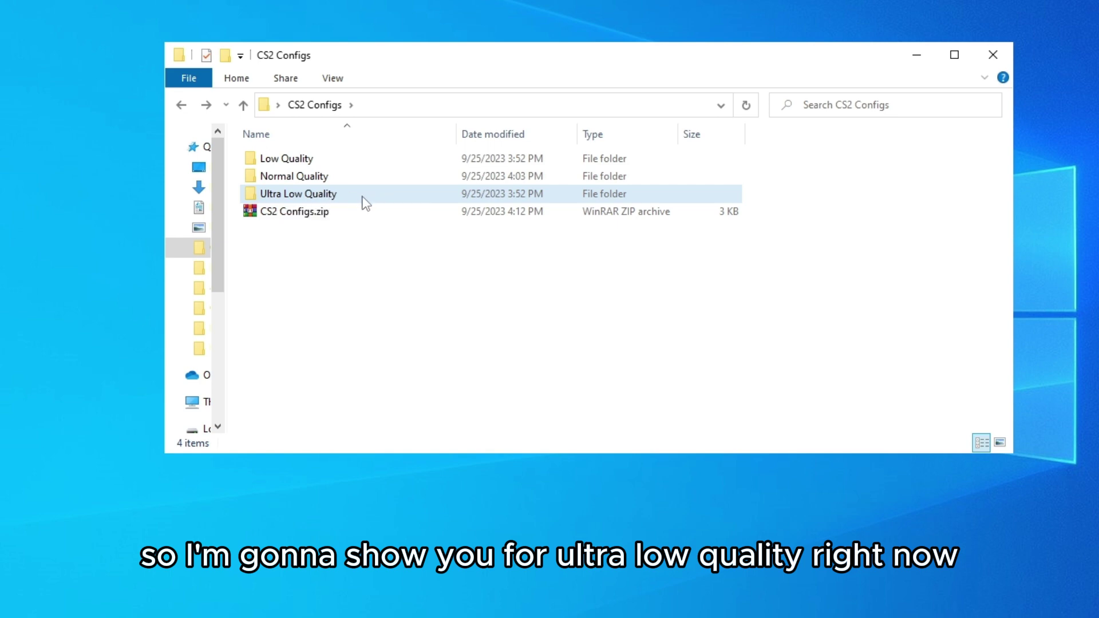
Open the Ultra Low Quality cs2_video.txt and place it beside the game's own file
{"action": "double_click", "coordinate": [379, 194]}
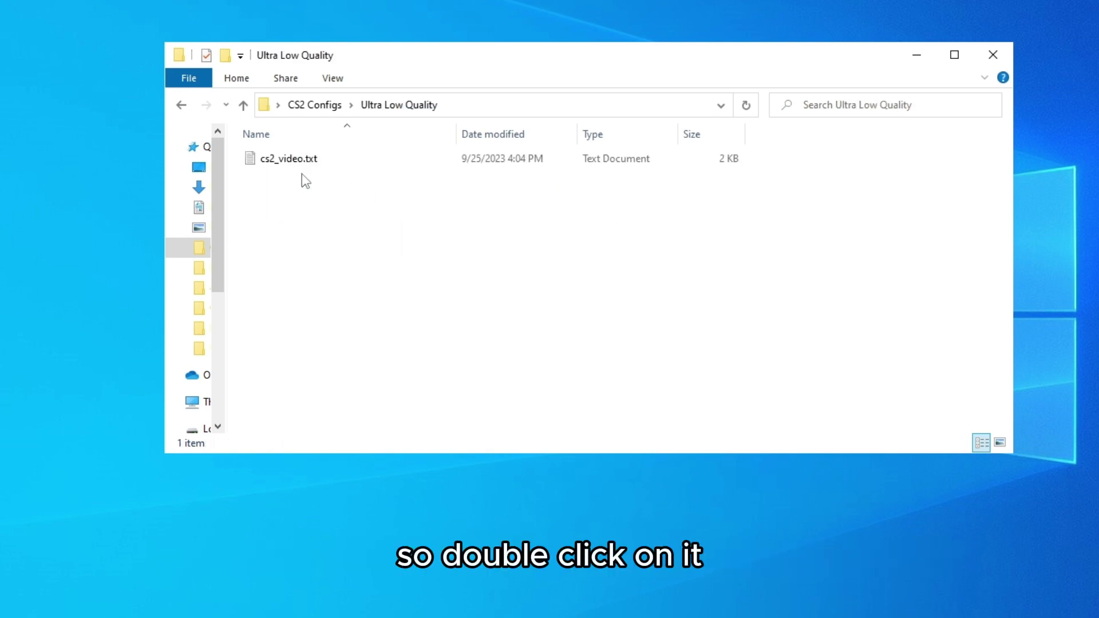
{"action": "left_click_drag", "start_coordinate": [464, 259], "coordinate": [287, 161]}
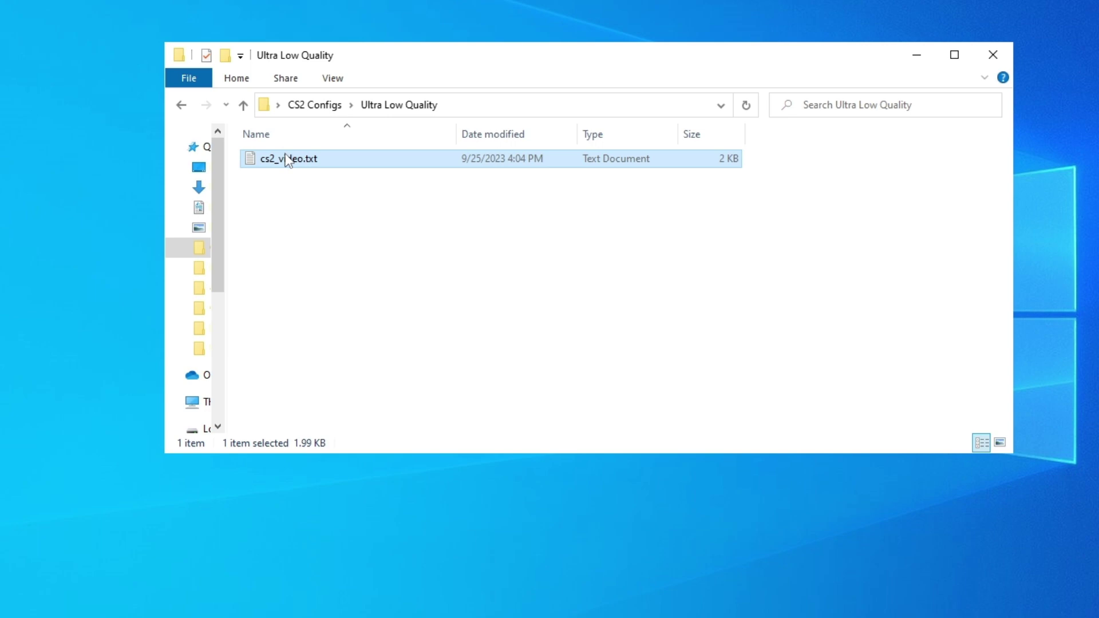
{"action": "double_click", "coordinate": [321, 160]}
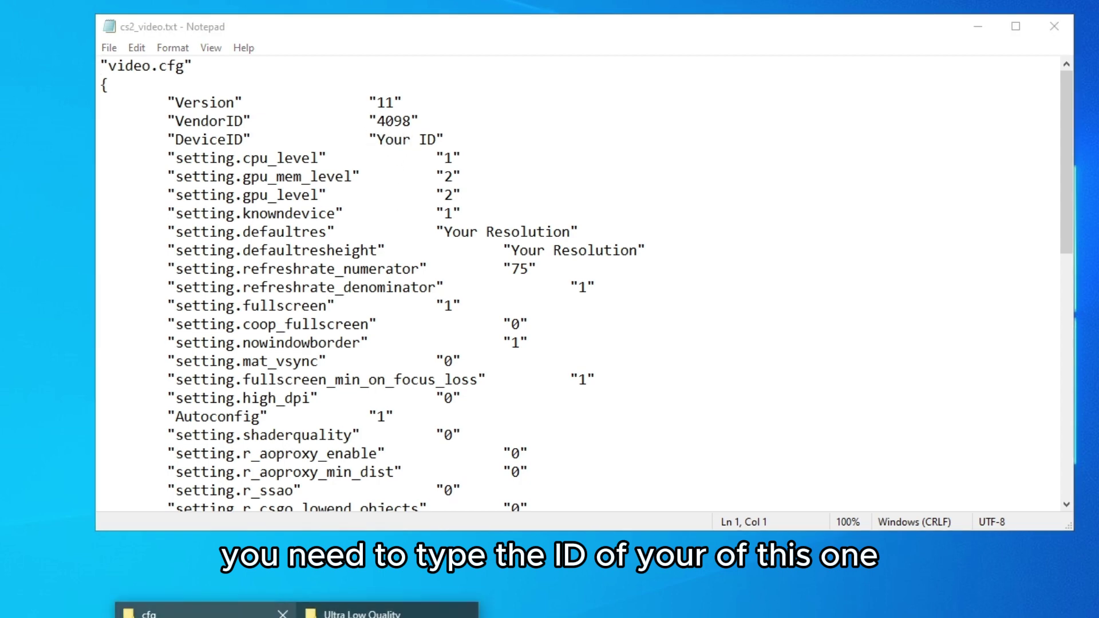
{"action": "left_click", "coordinate": [155, 607]}
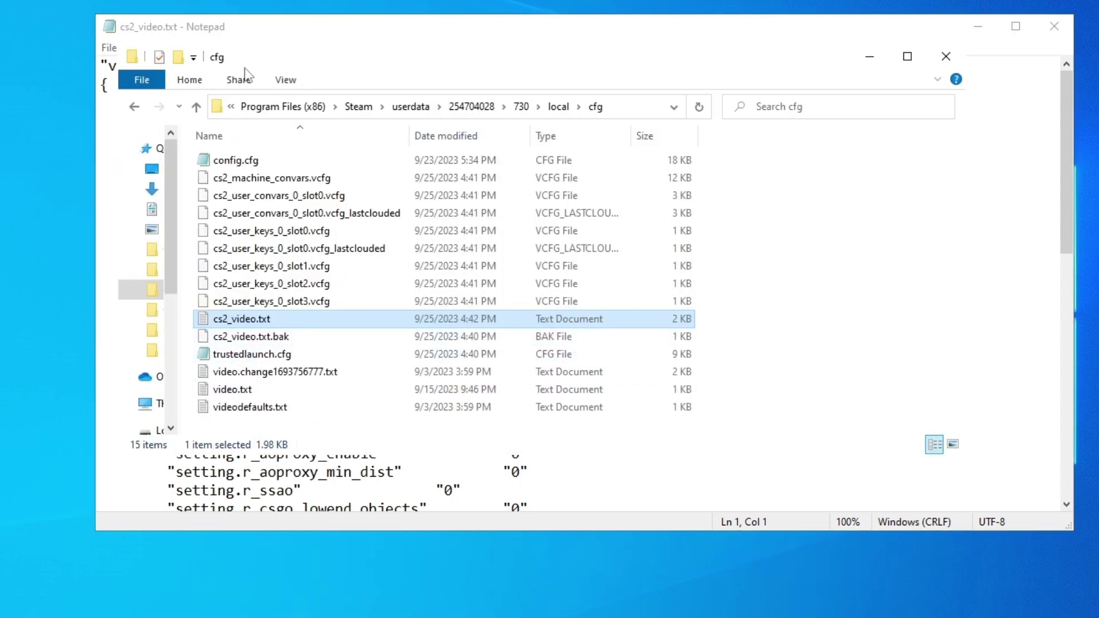
{"action": "left_click_drag", "start_coordinate": [249, 64], "coordinate": [652, 130]}
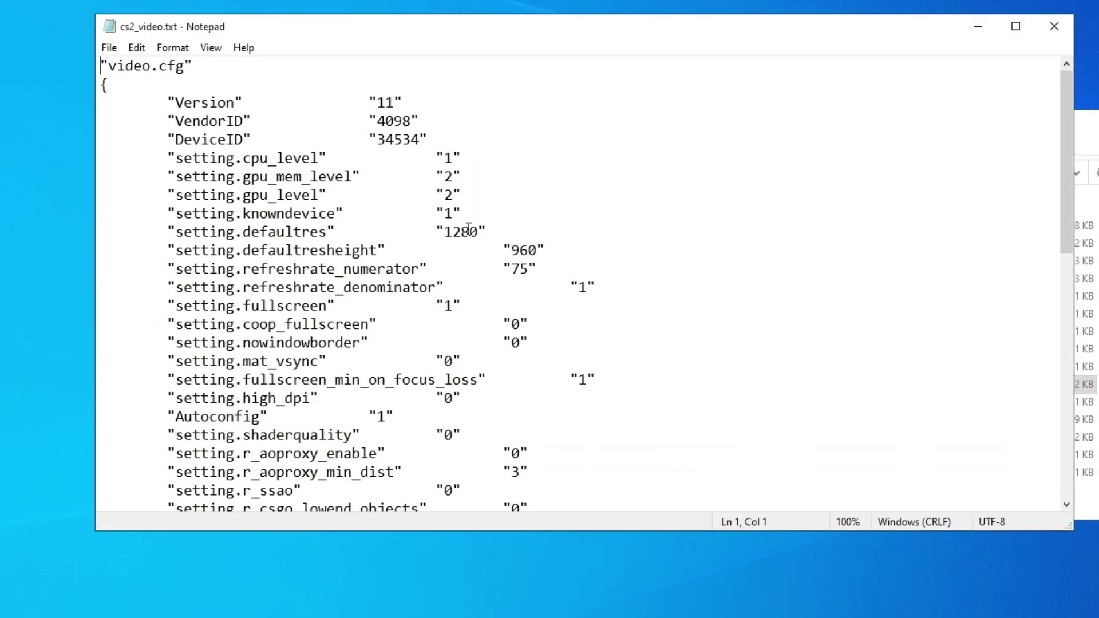
{"action": "left_click_drag", "start_coordinate": [219, 19], "coordinate": [562, 78]}
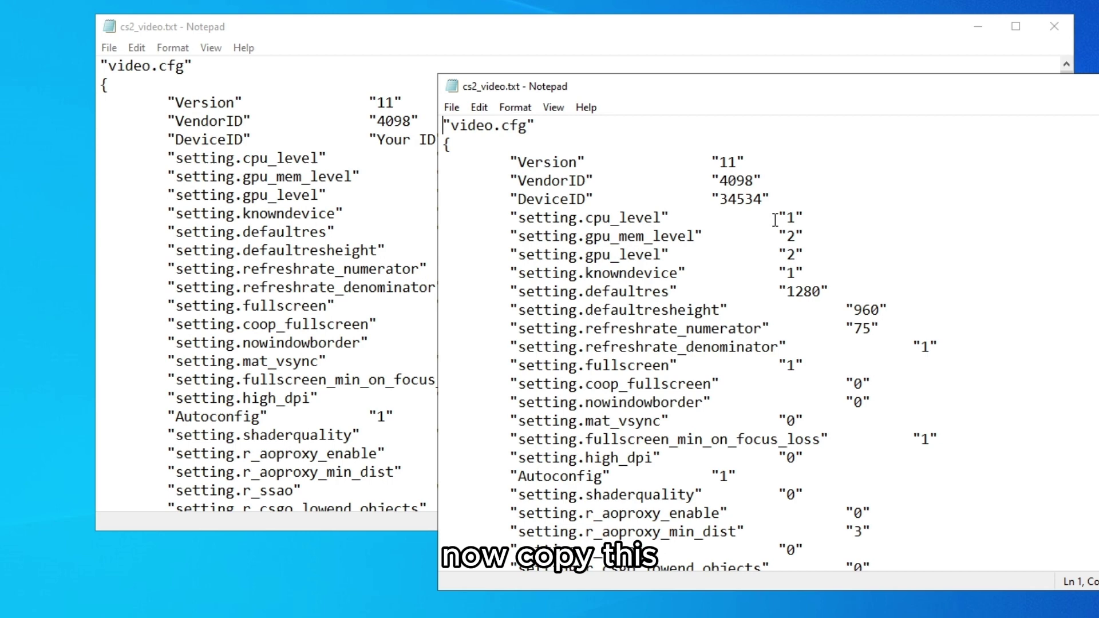
Copy DeviceID 34534 from the game's file and paste it over 'Your ID'
{"action": "left_click_drag", "start_coordinate": [764, 198], "coordinate": [719, 201]}
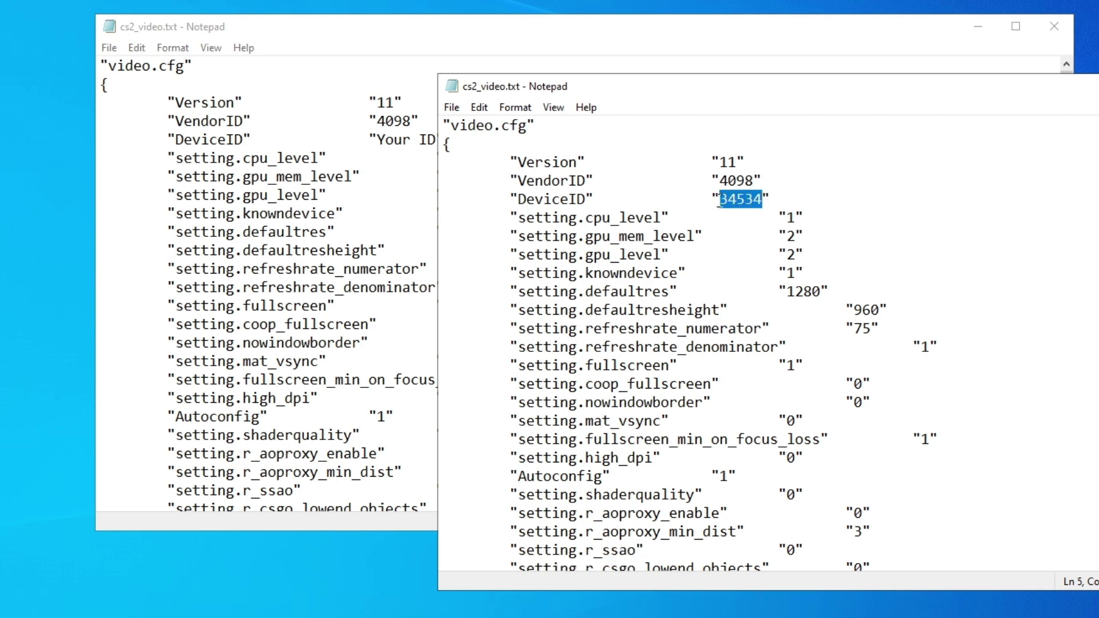
{"action": "left_click_drag", "start_coordinate": [440, 26], "coordinate": [368, 28]}
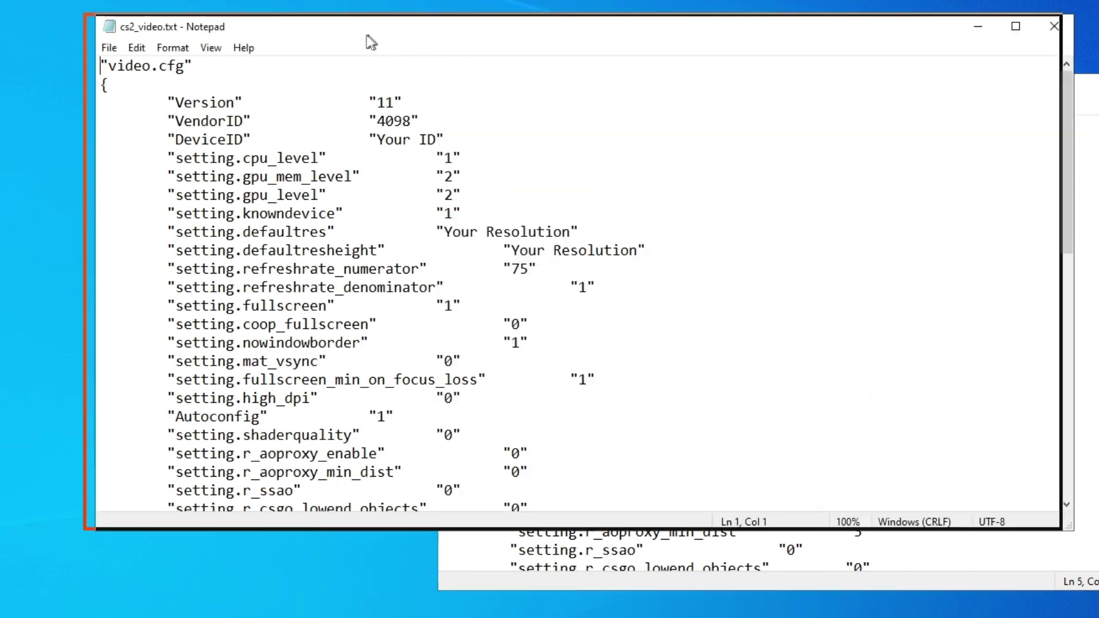
{"action": "left_click_drag", "start_coordinate": [366, 142], "coordinate": [307, 141]}
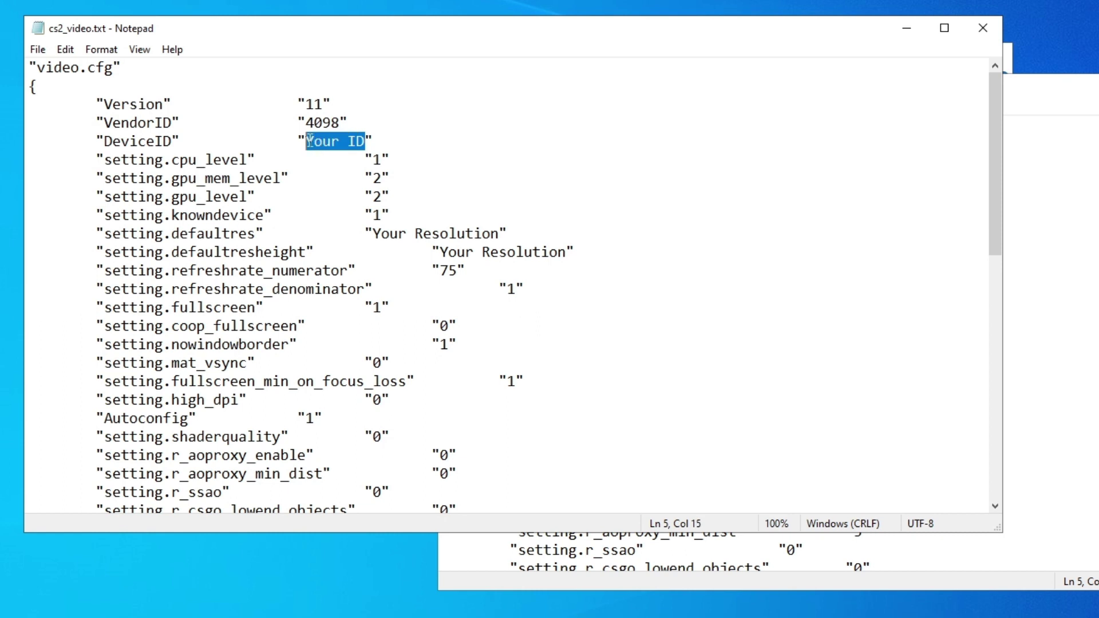
{"action": "right_click", "coordinate": [307, 142]}
{"action": "left_click", "coordinate": [367, 218]}
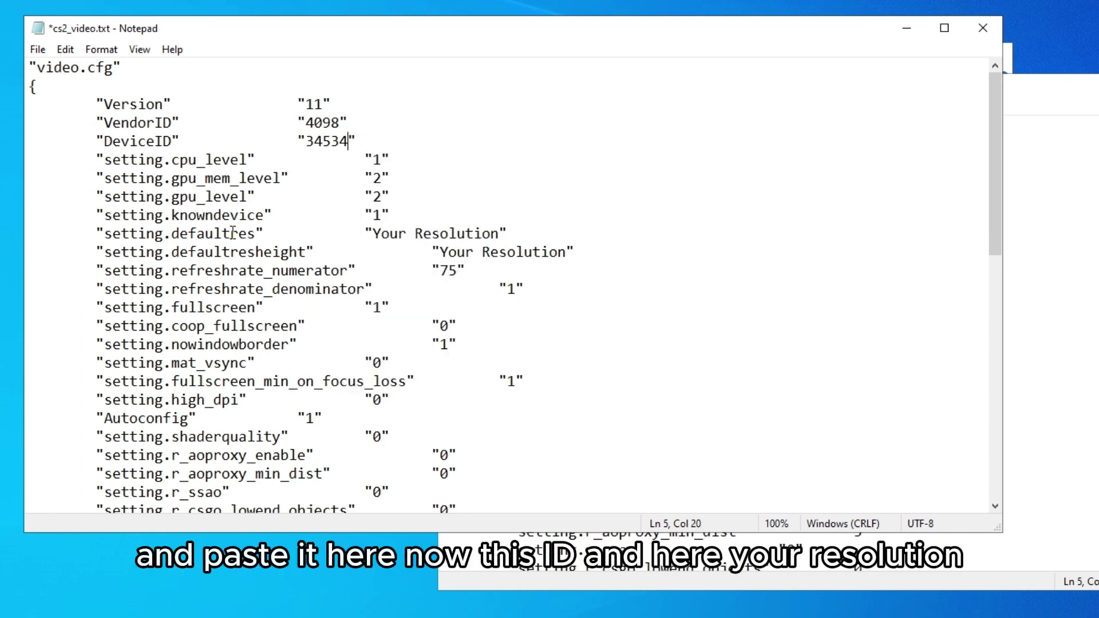
Replace the defaultres placeholder with 1280, taken from the game's file
{"action": "left_click", "coordinate": [1024, 98]}
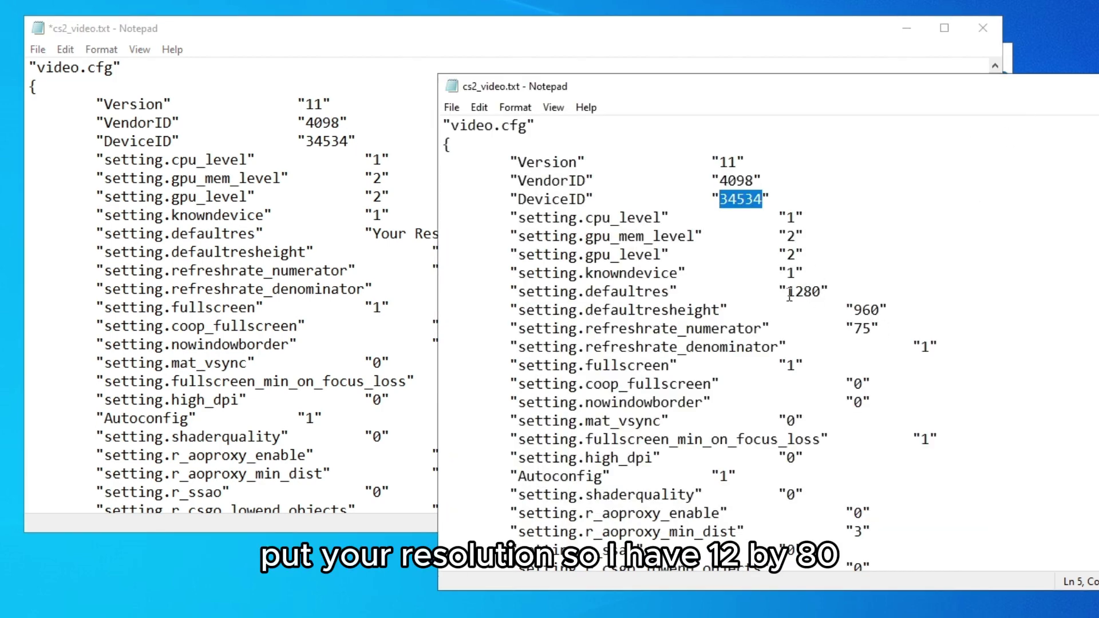
{"action": "left_click", "coordinate": [297, 215]}
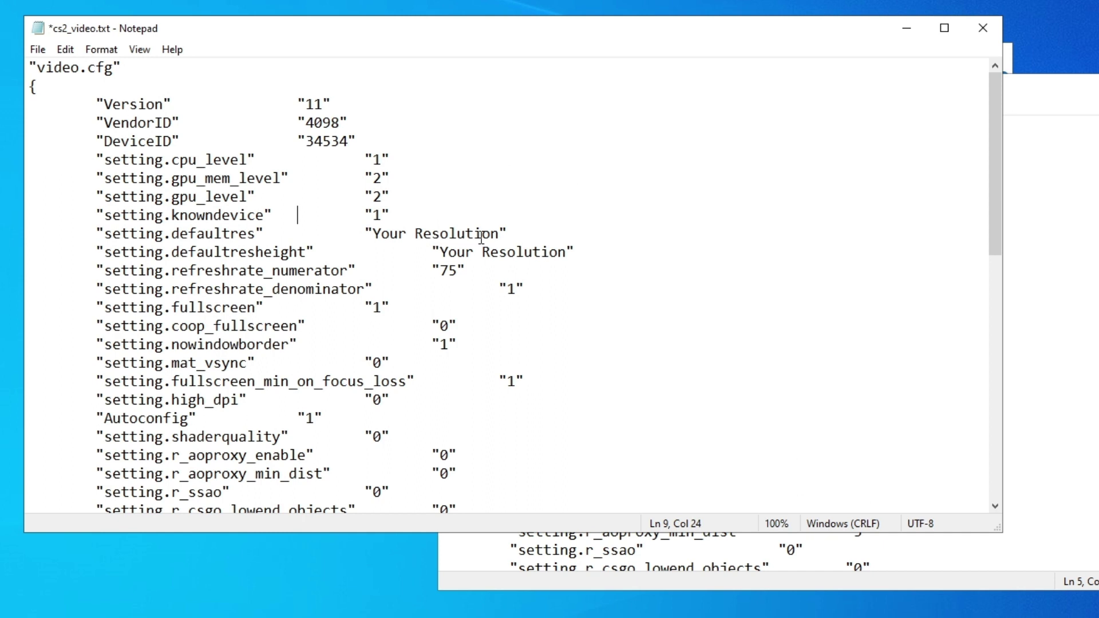
{"action": "left_click_drag", "start_coordinate": [500, 233], "coordinate": [374, 232]}
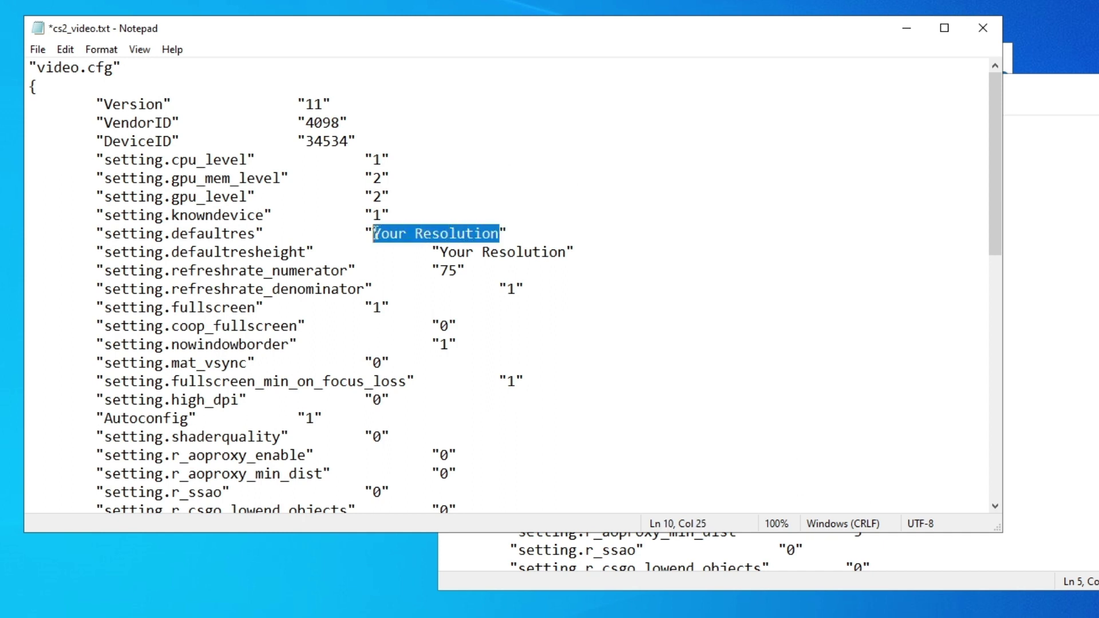
{"action": "type", "text": "1289"}
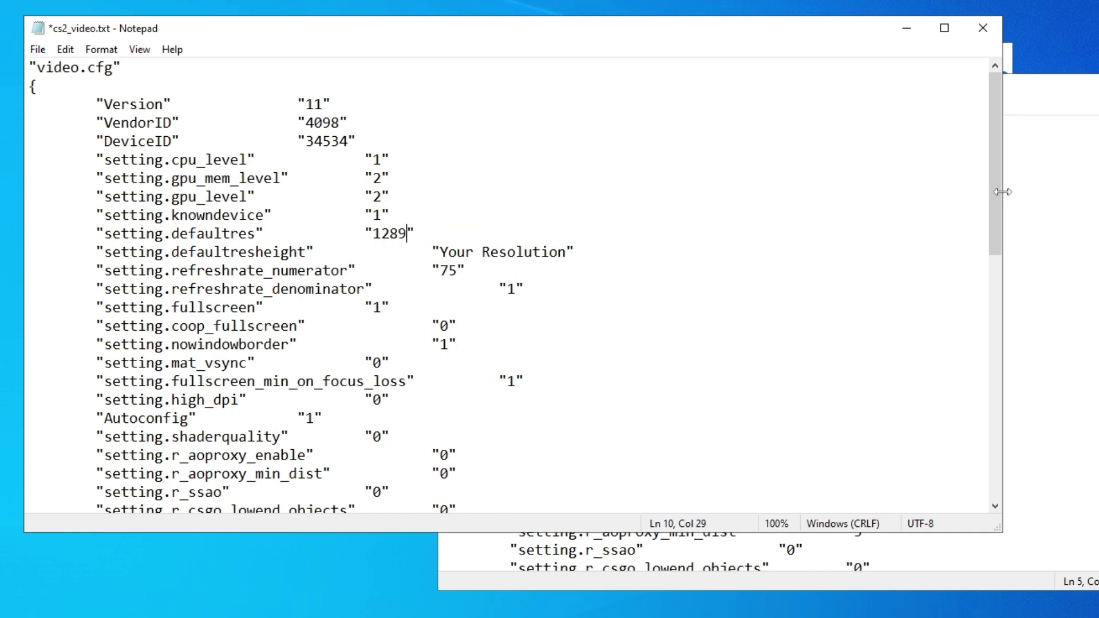
{"action": "key", "text": "BackSpace"}
{"action": "type", "text": "0"}
Set defaultresheight to 960, then close the template and save it
{"action": "left_click", "coordinate": [1059, 99]}
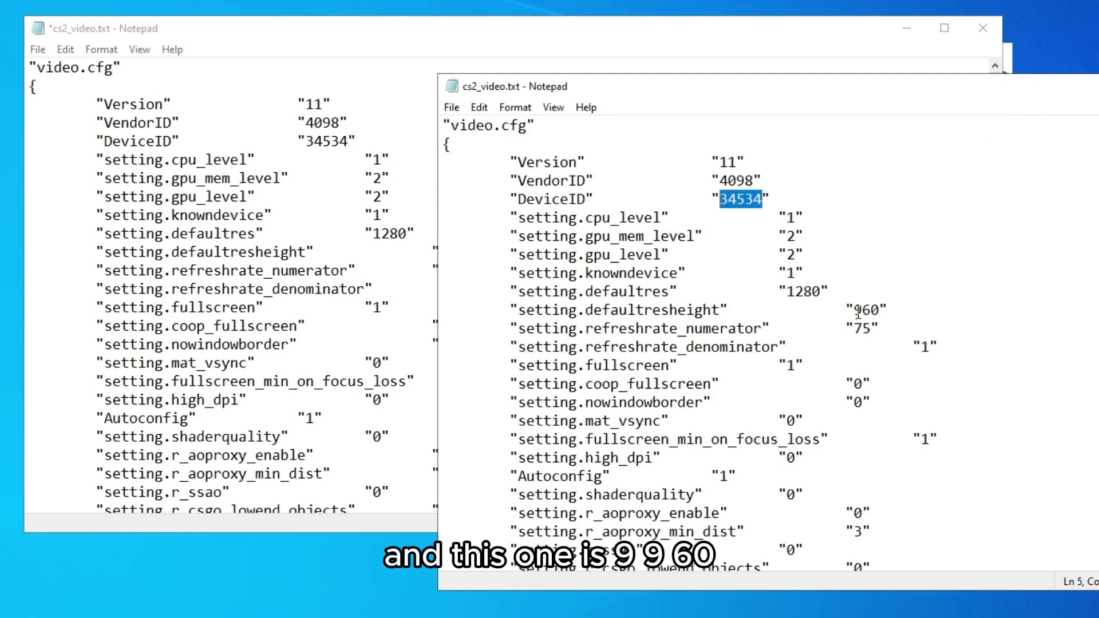
{"action": "left_click", "coordinate": [358, 268]}
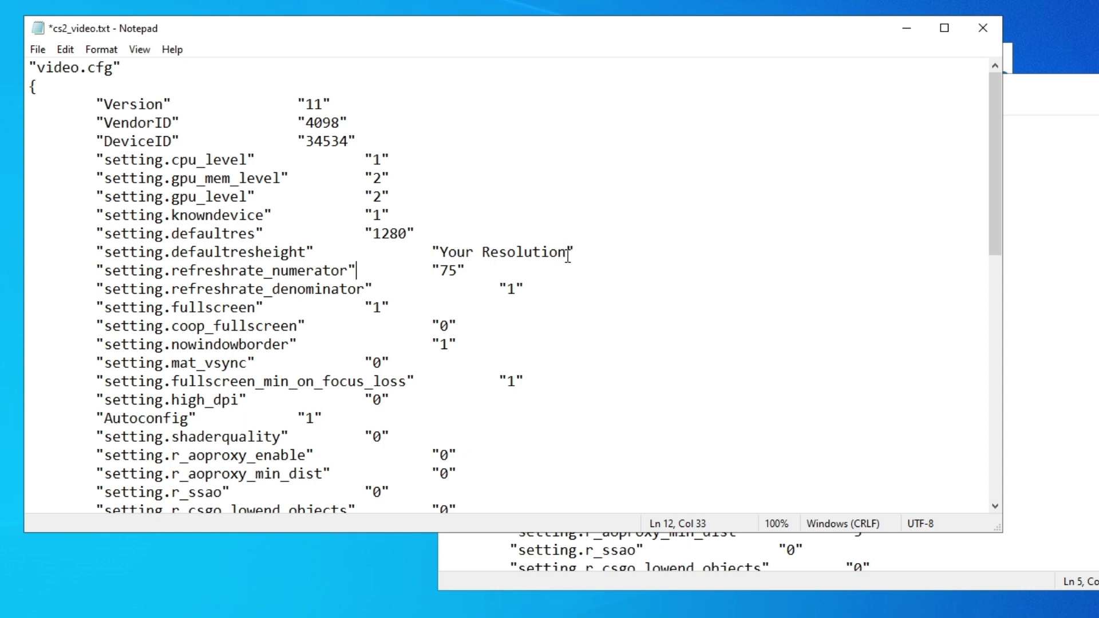
{"action": "left_click_drag", "start_coordinate": [568, 252], "coordinate": [442, 255]}
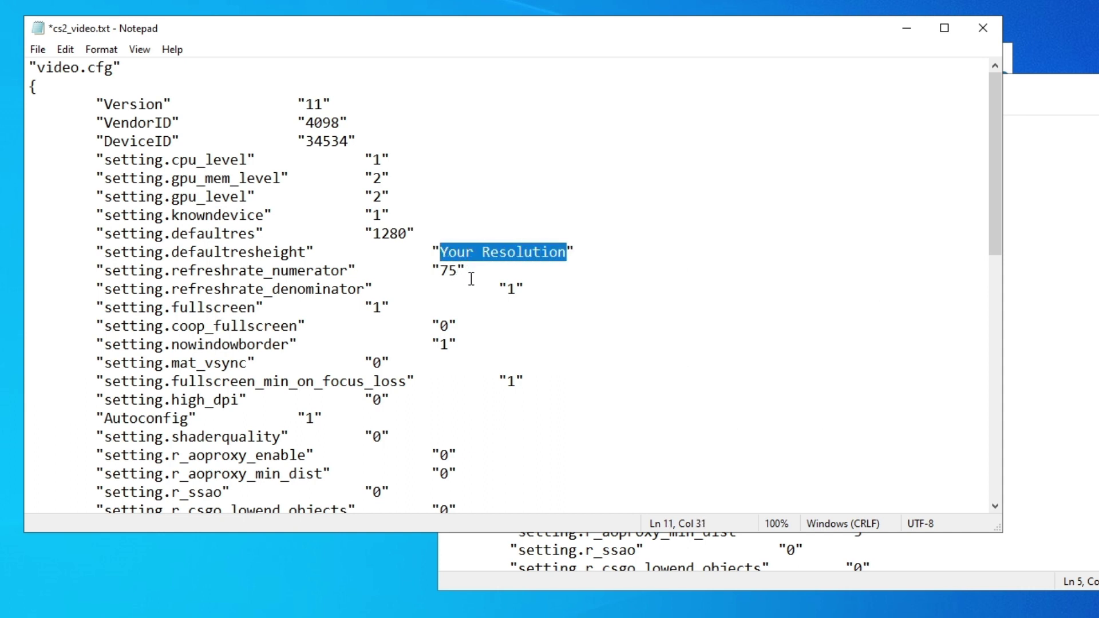
{"action": "type", "text": "960"}
{"action": "left_click", "coordinate": [983, 28]}
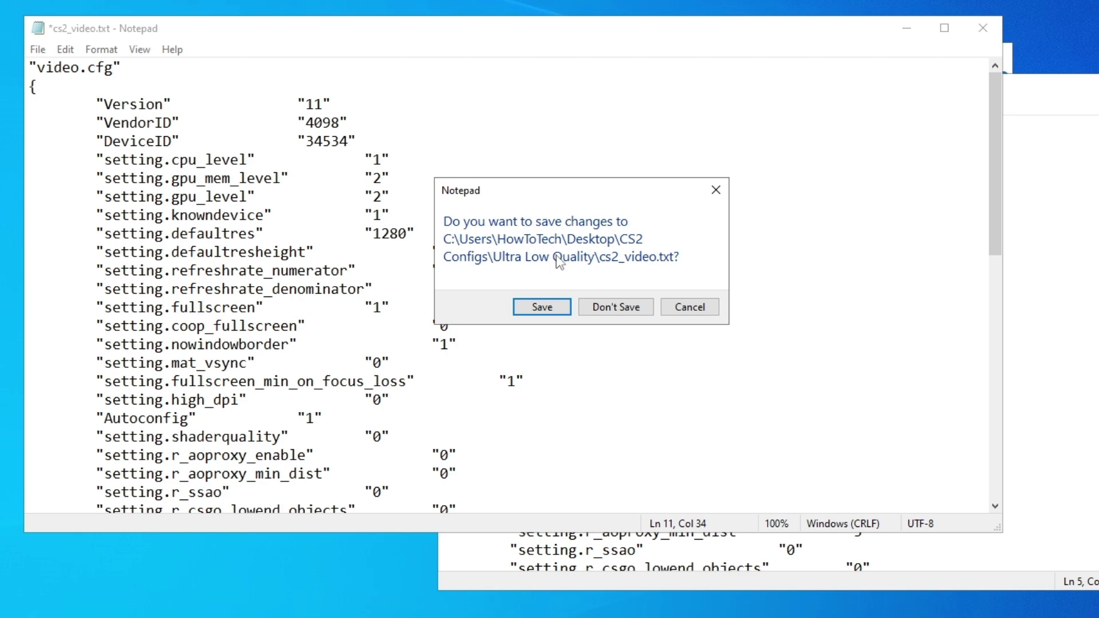
{"action": "left_click", "coordinate": [542, 307]}
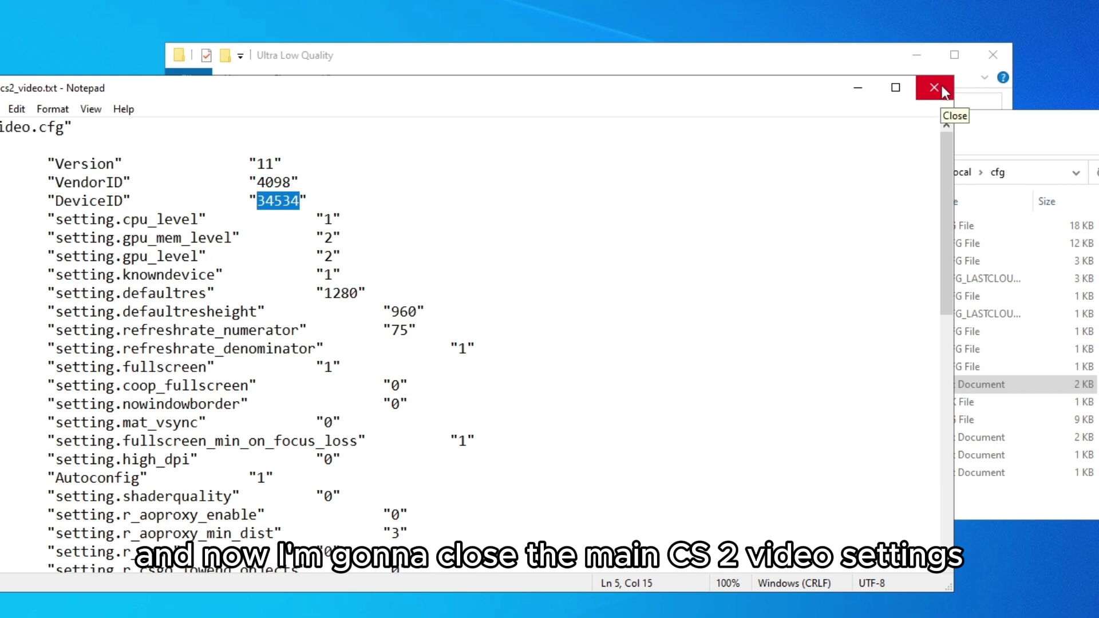
Close the game's settings file and copy the edited Ultra Low Quality cs2_video.txt
{"action": "left_click", "coordinate": [939, 92]}
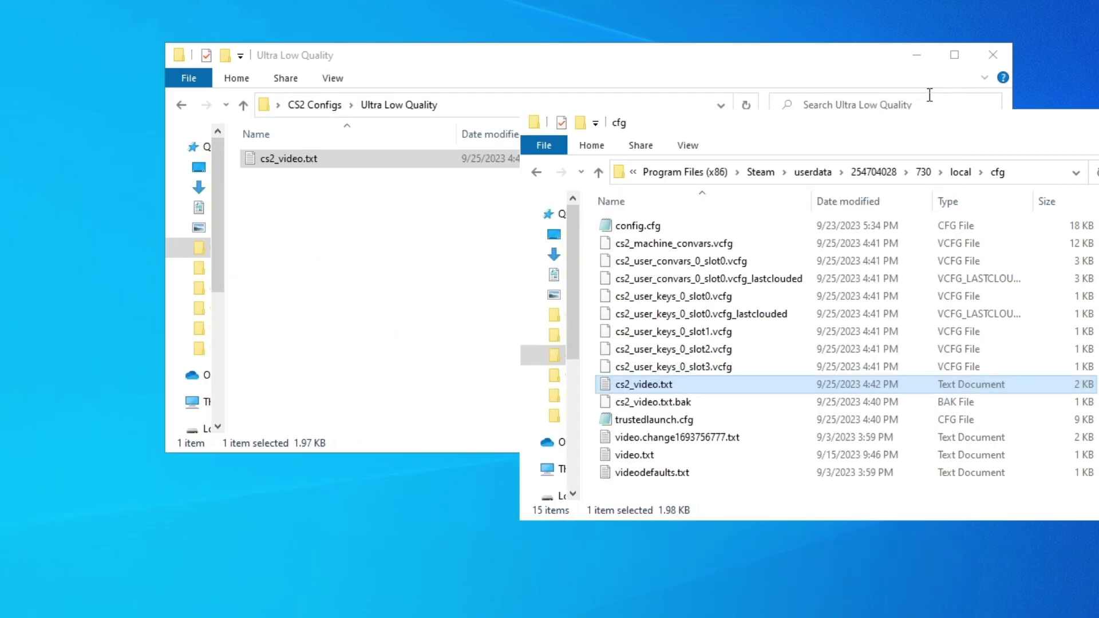
{"action": "right_click", "coordinate": [328, 167]}
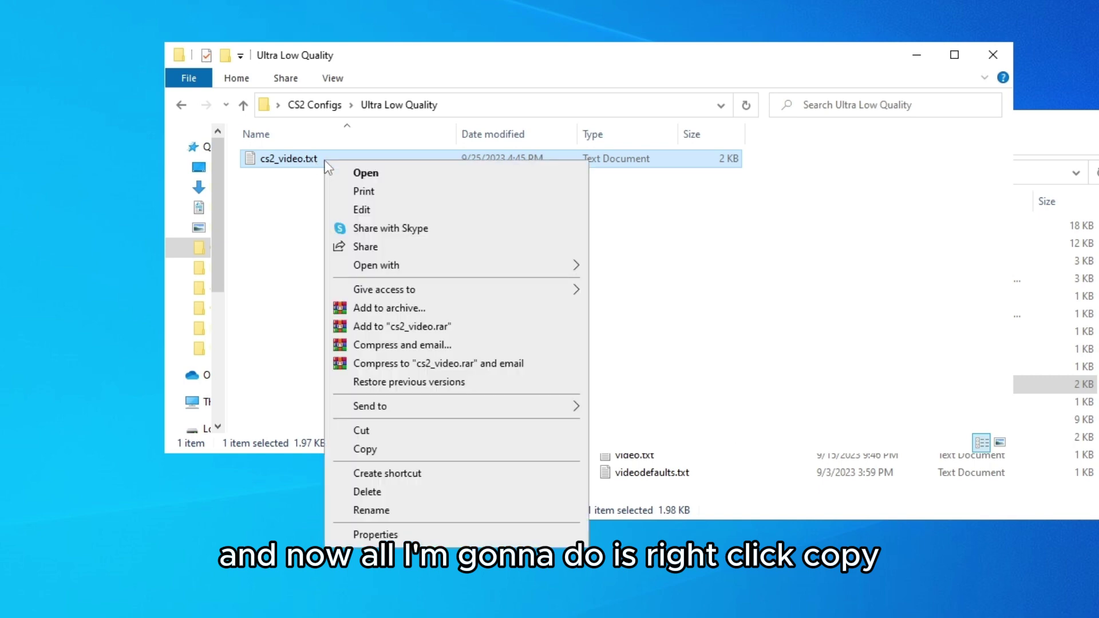
{"action": "left_click", "coordinate": [385, 451]}
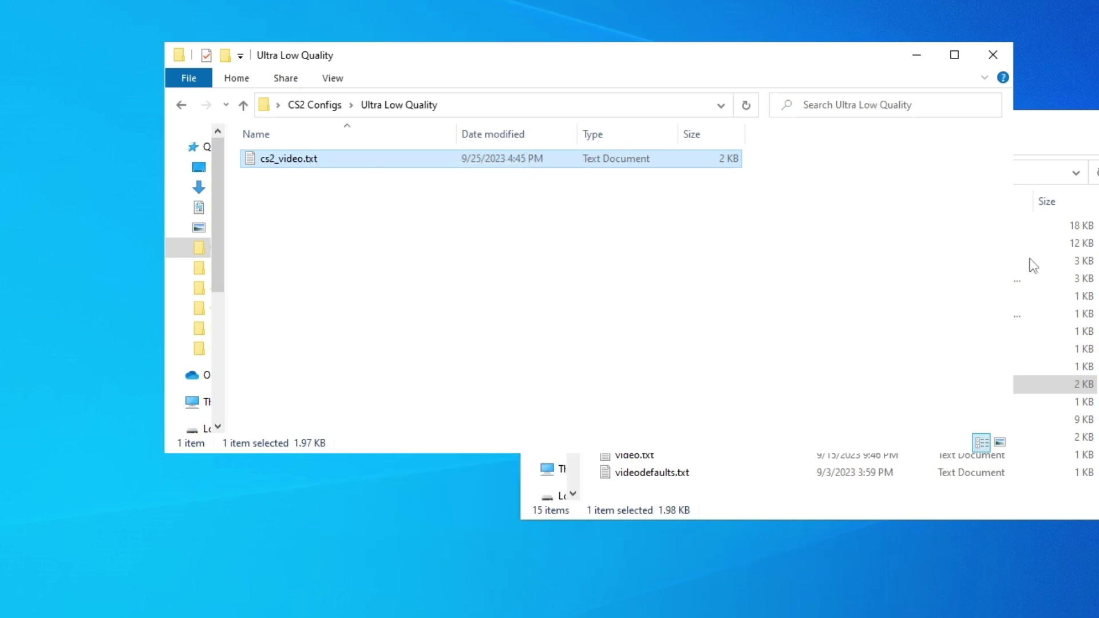
{"action": "key", "text": "alt+Tab"}
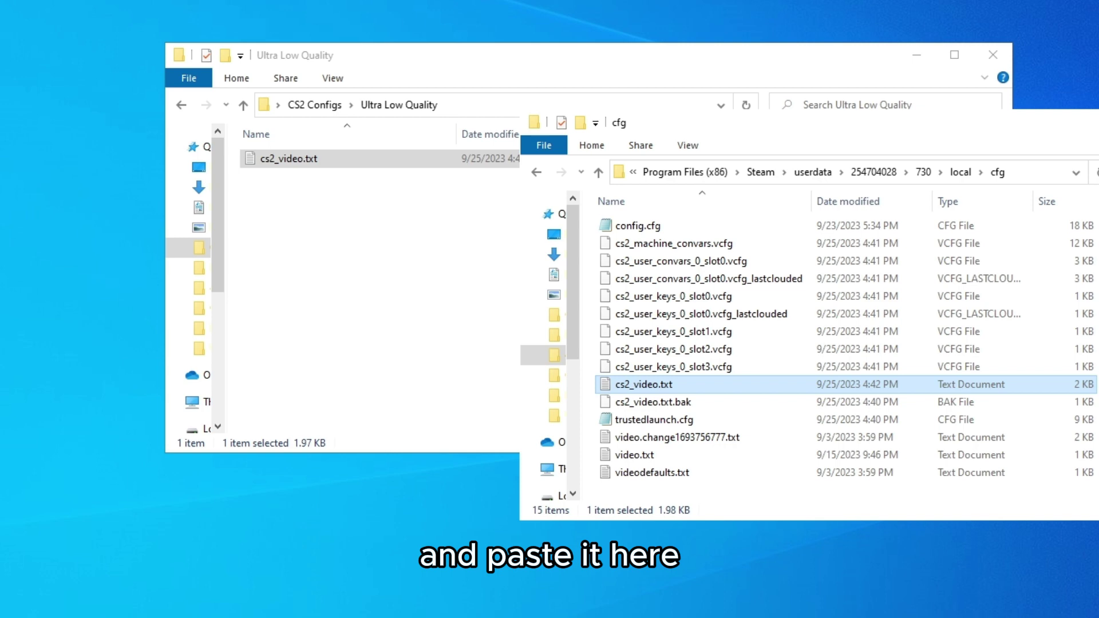
{"action": "key", "text": "ctrl+v"}
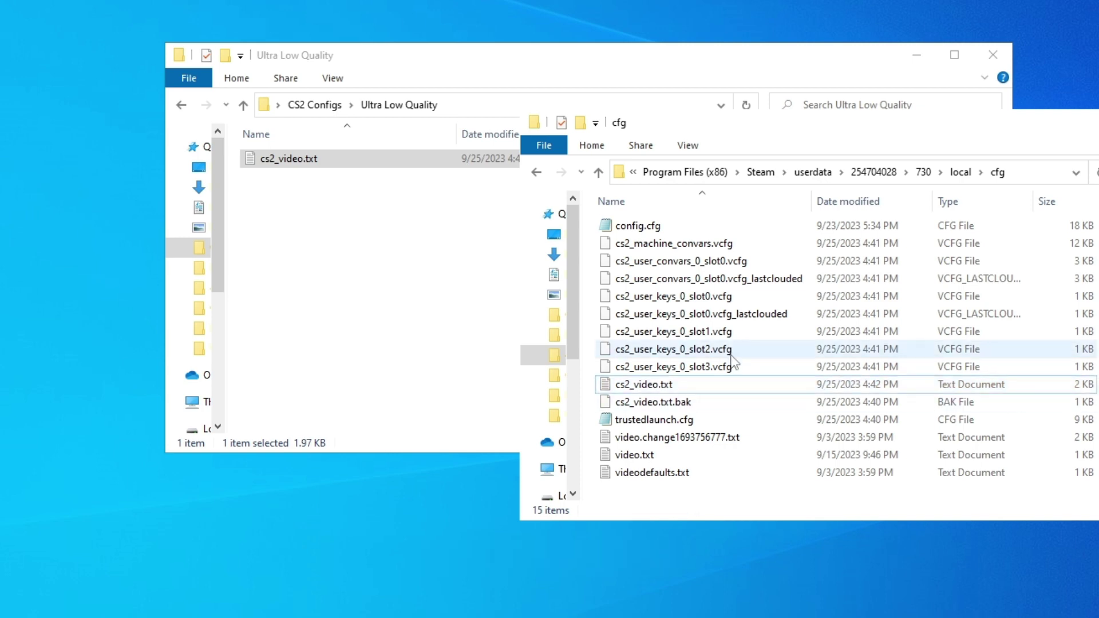
Copy the game's original cs2_video.txt and return the other window to CS2 Configs
{"action": "left_click", "coordinate": [667, 387]}
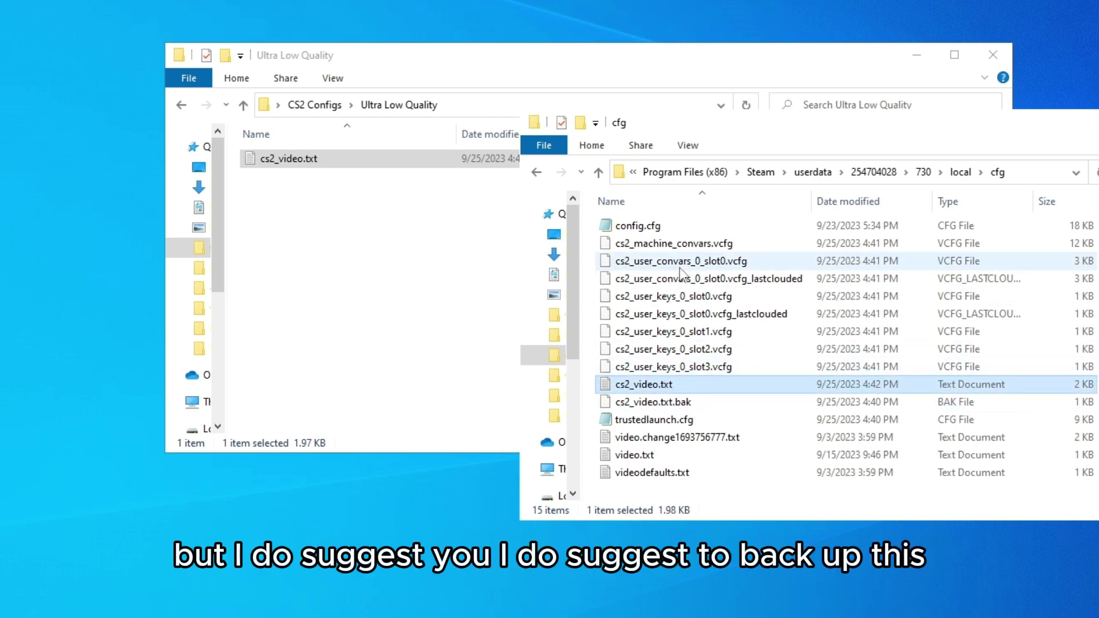
{"action": "right_click", "coordinate": [626, 392]}
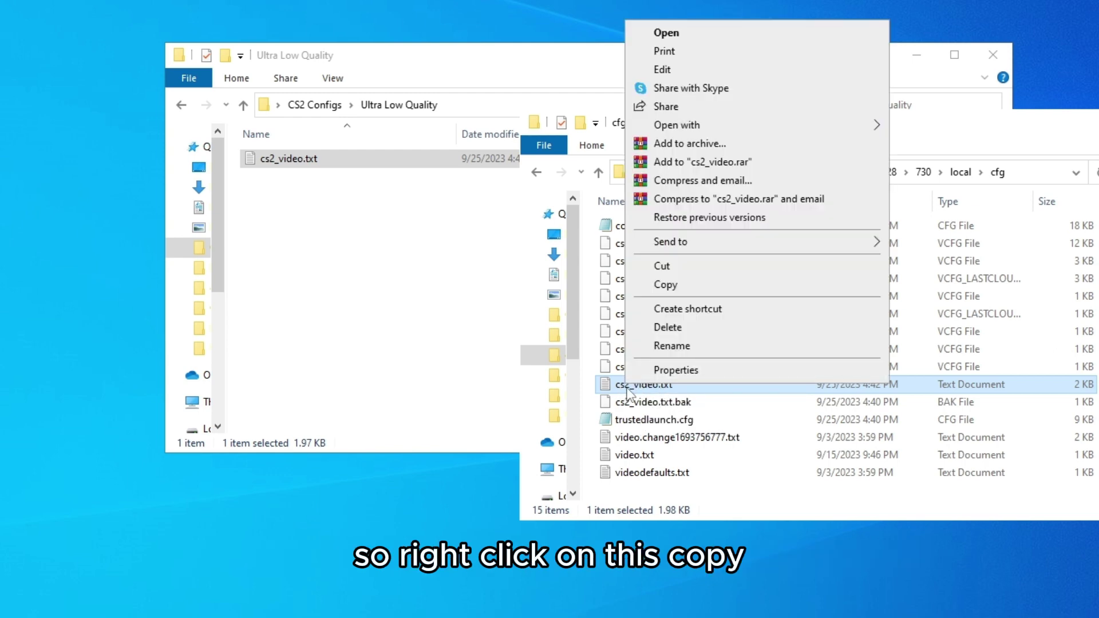
{"action": "left_click", "coordinate": [665, 285]}
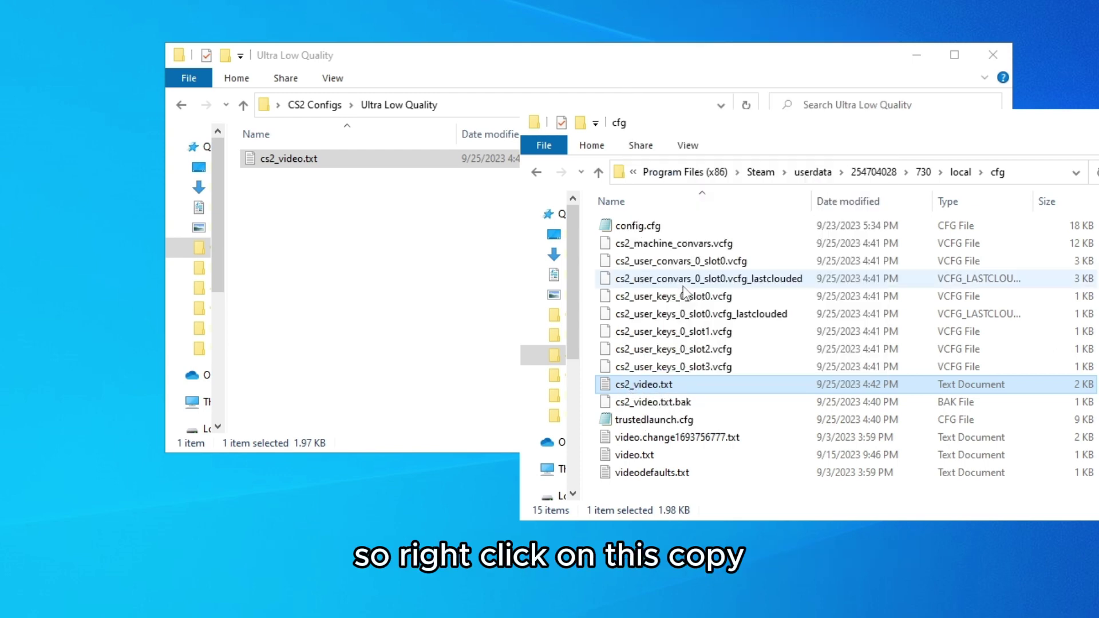
{"action": "right_click", "coordinate": [40, 235]}
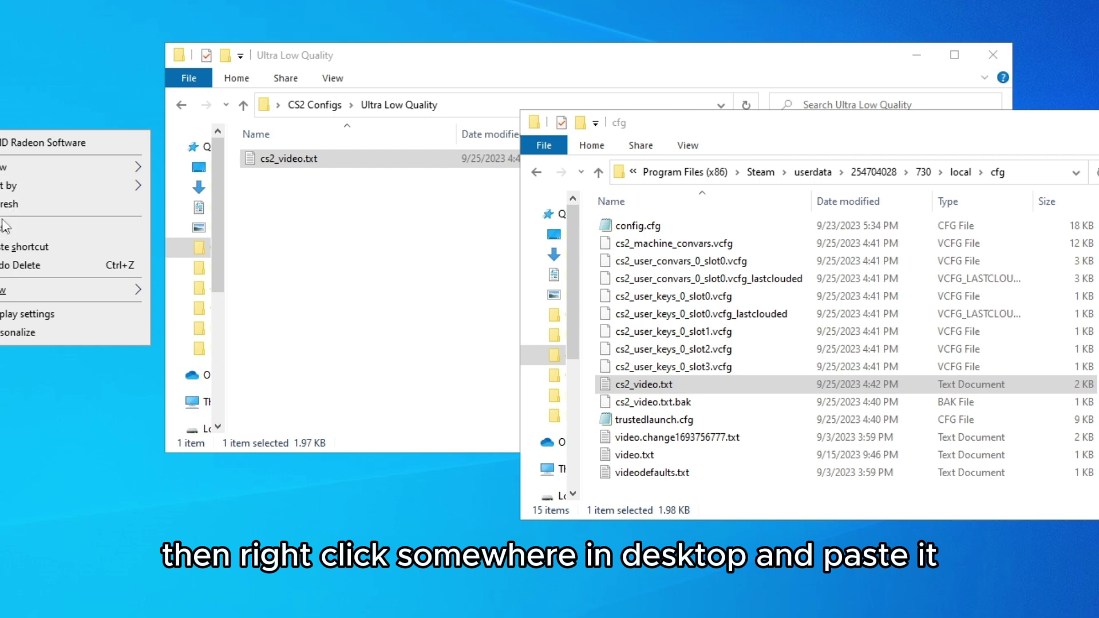
{"action": "left_click", "coordinate": [214, 122]}
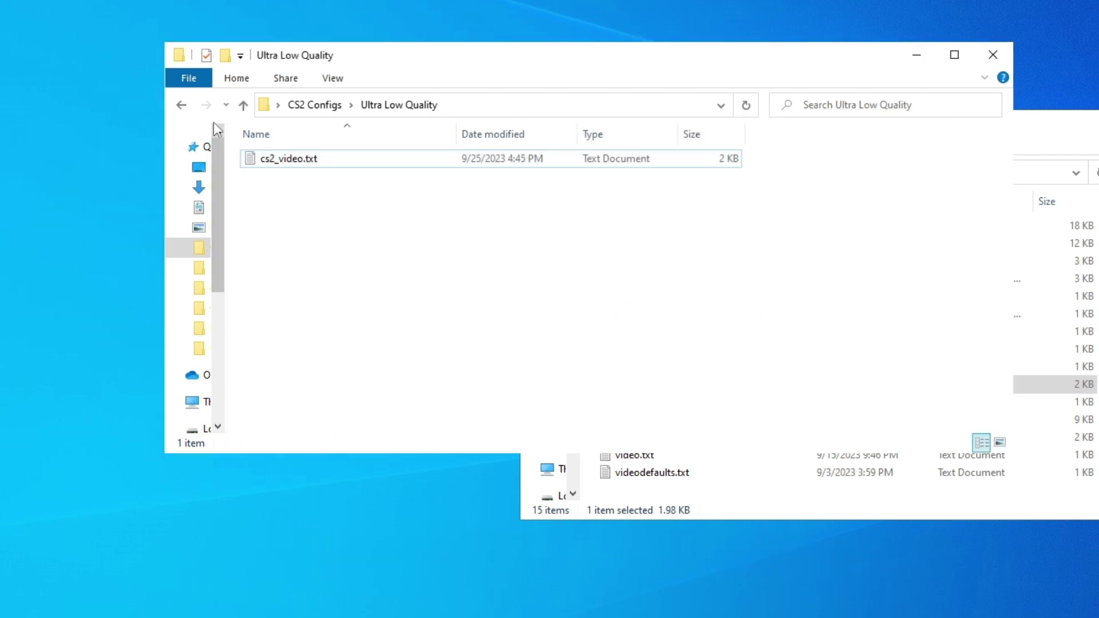
{"action": "left_click", "coordinate": [184, 105]}
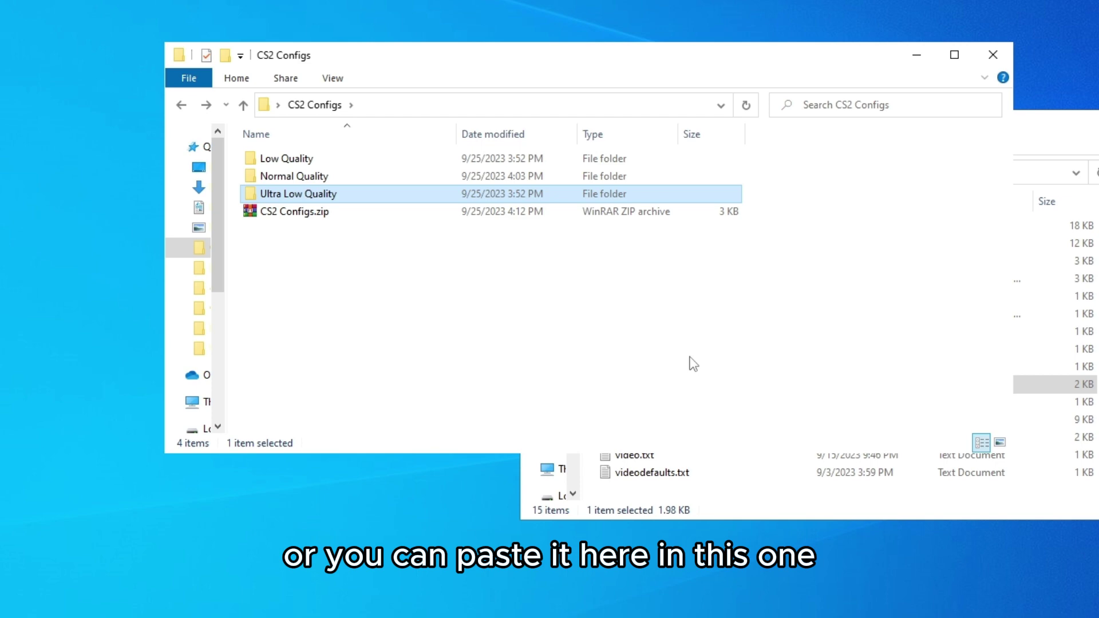
Paste a backup of the cfg folder's cs2_video.txt into CS2 Configs
{"action": "left_click", "coordinate": [695, 492]}
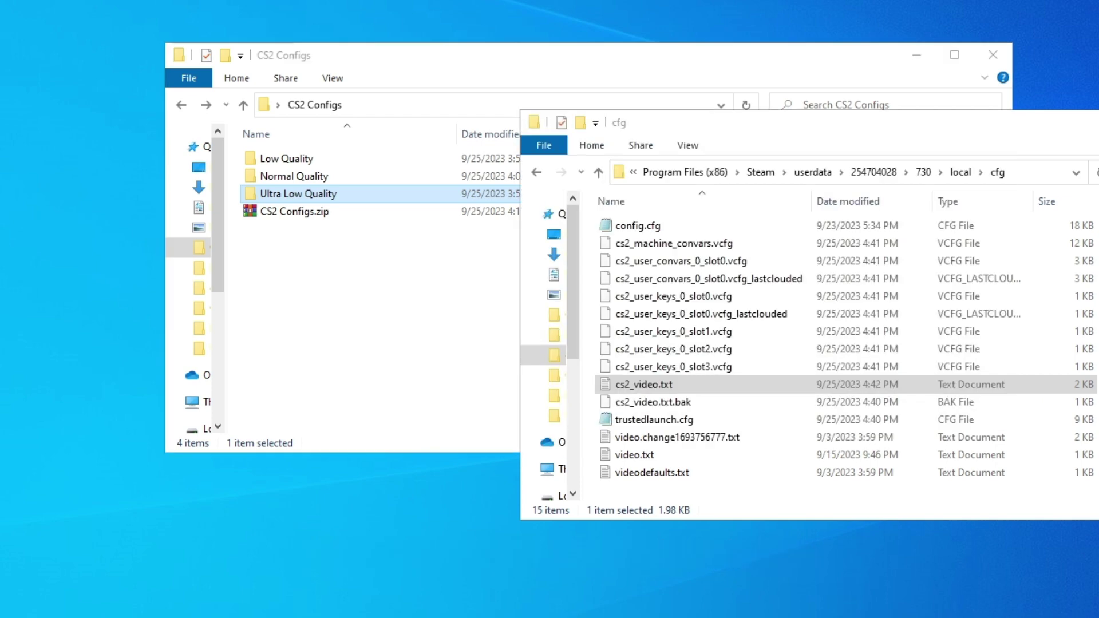
{"action": "left_click", "coordinate": [676, 384]}
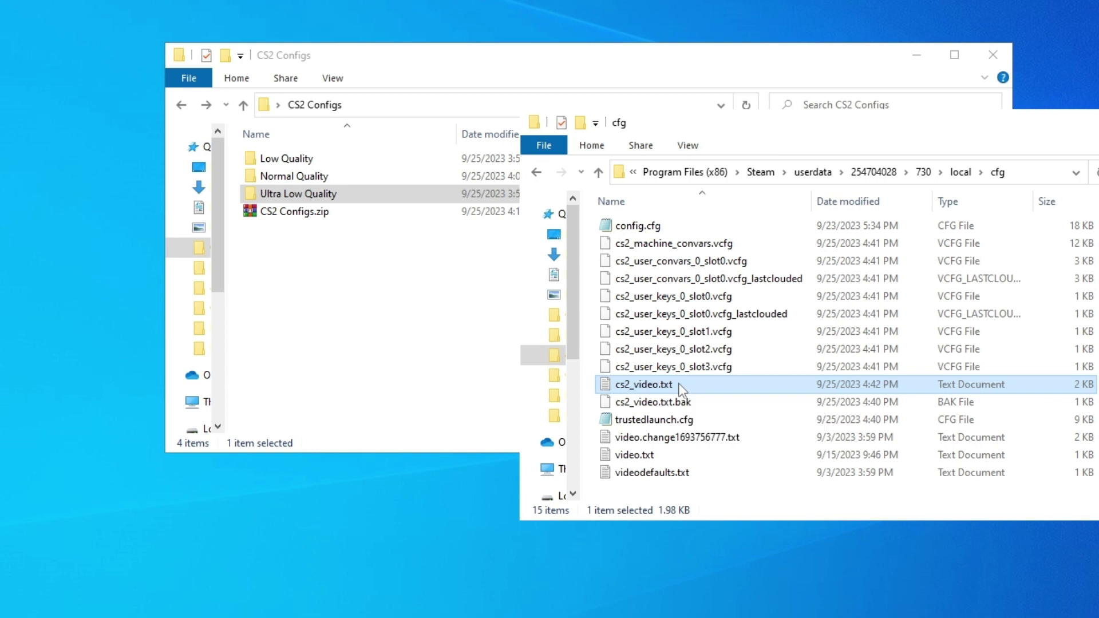
{"action": "right_click", "coordinate": [682, 387]}
{"action": "left_click", "coordinate": [731, 282]}
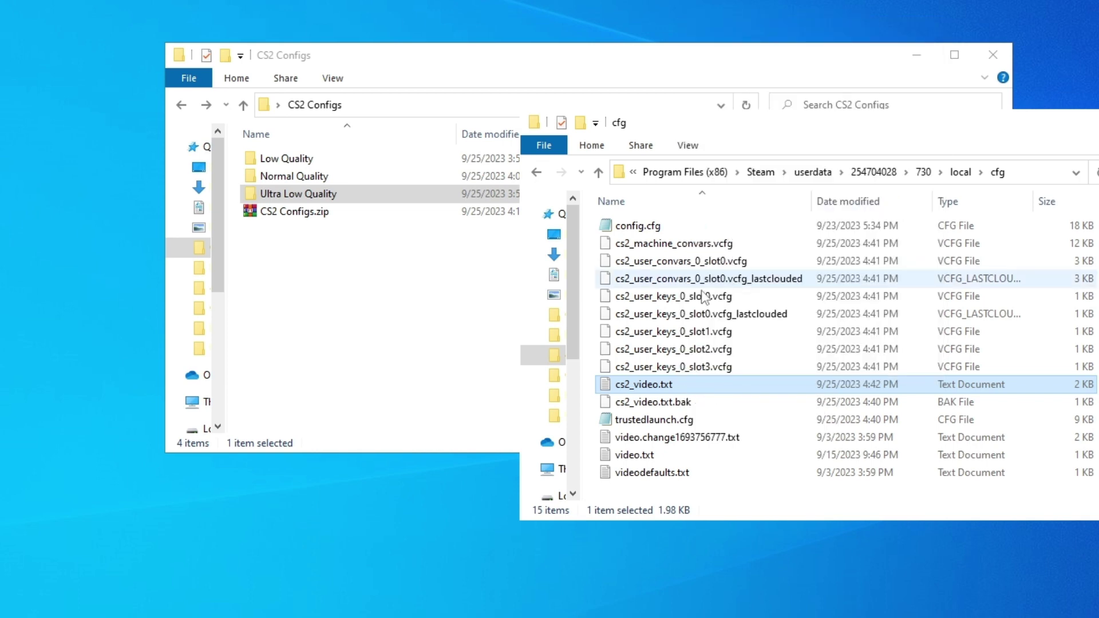
{"action": "right_click", "coordinate": [298, 268]}
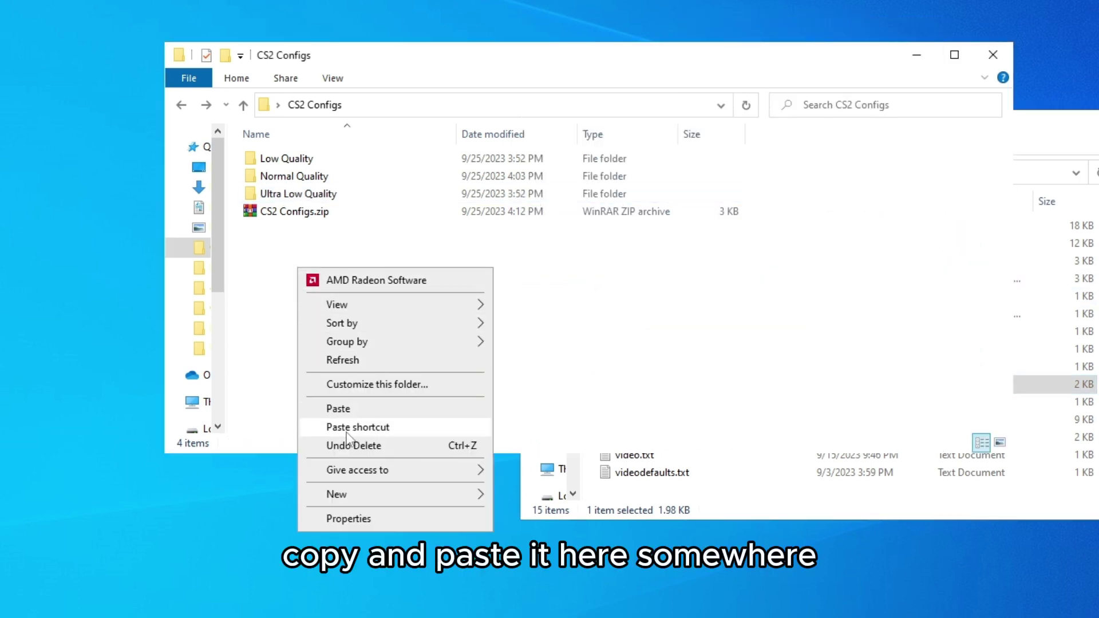
{"action": "left_click", "coordinate": [338, 409]}
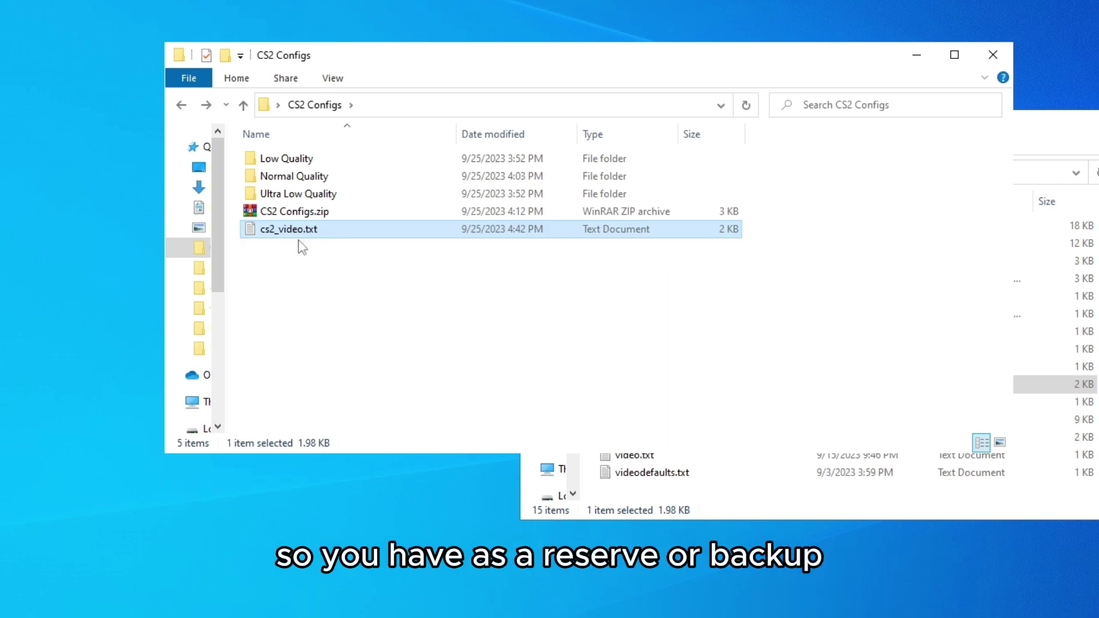
{"action": "left_click", "coordinate": [322, 316]}
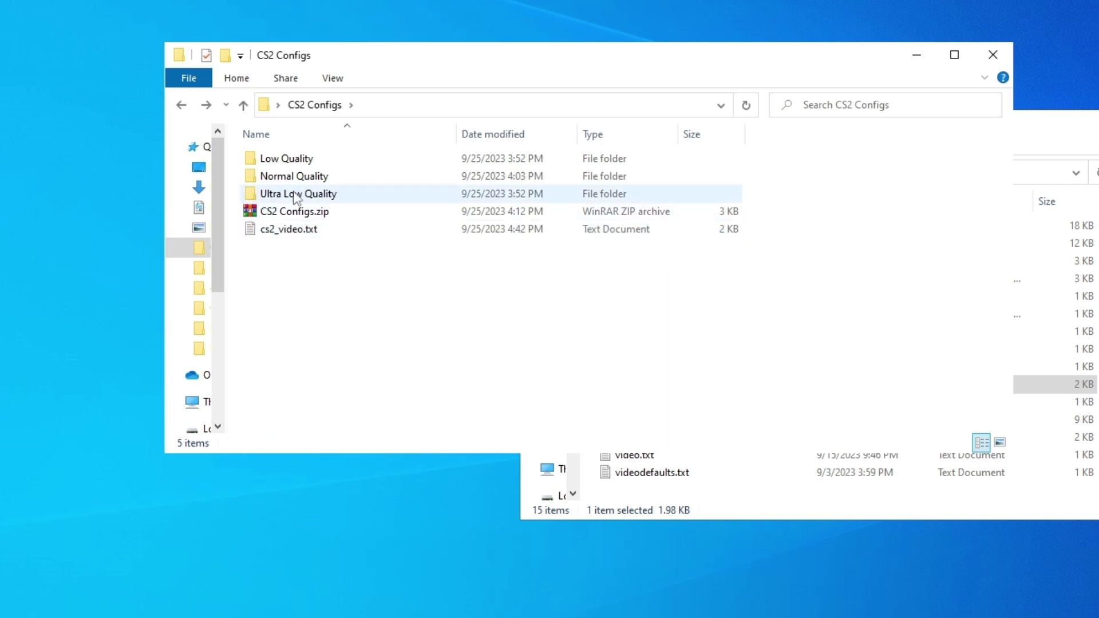
Overwrite cfg's cs2_video.txt with the Ultra Low Quality copy, then minimize both folder windows
{"action": "double_click", "coordinate": [340, 195]}
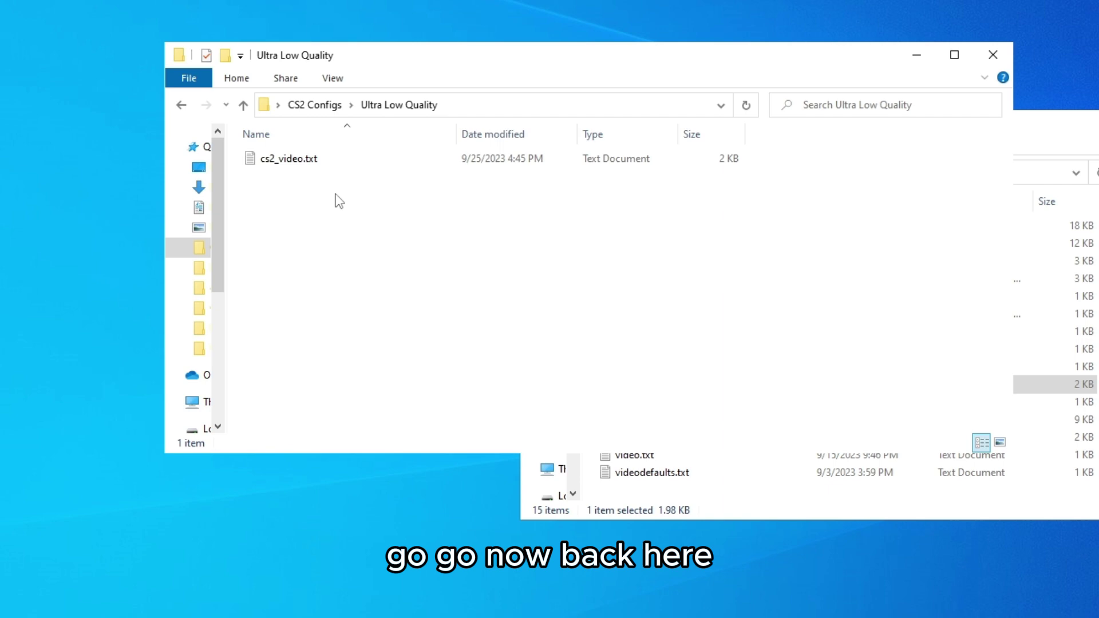
{"action": "left_click", "coordinate": [297, 160]}
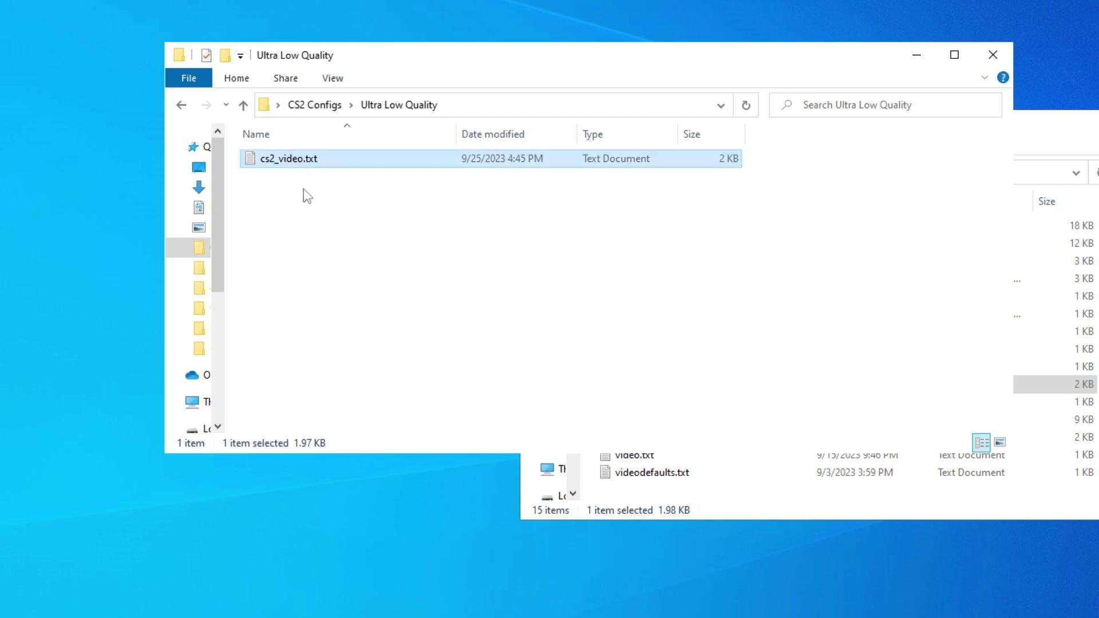
{"action": "right_click", "coordinate": [327, 166]}
{"action": "left_click", "coordinate": [363, 444]}
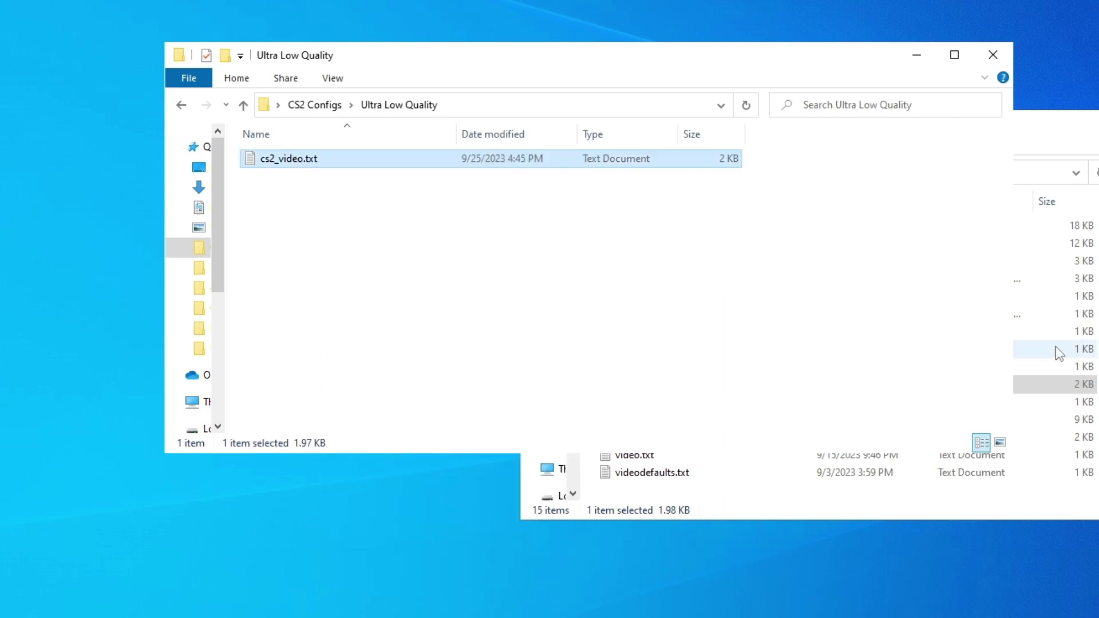
{"action": "left_click", "coordinate": [1057, 351]}
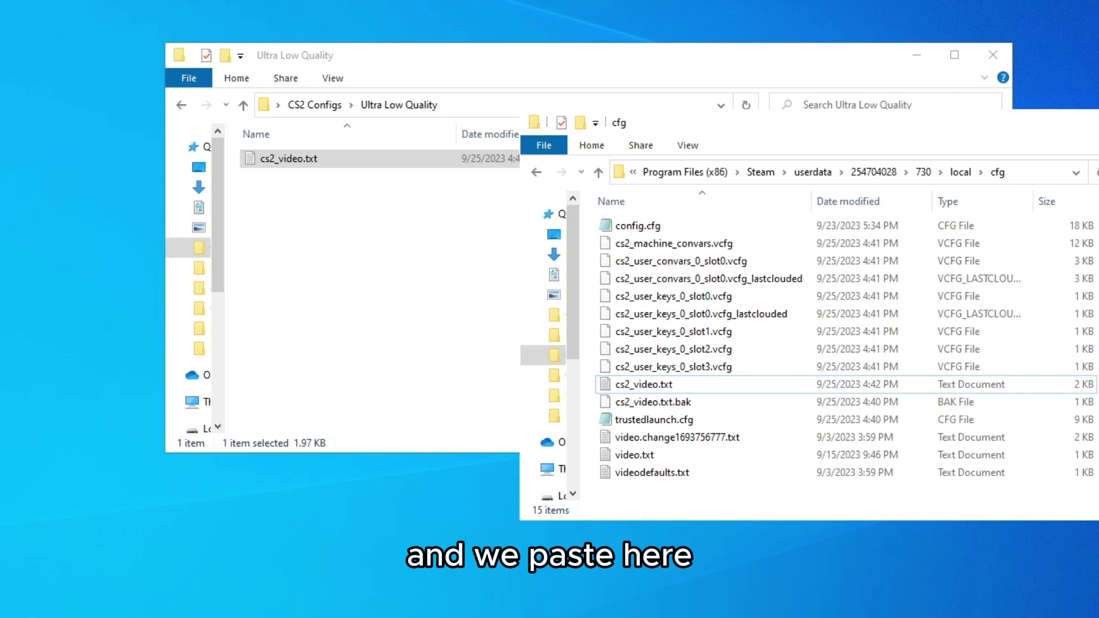
{"action": "key", "text": "ctrl+v"}
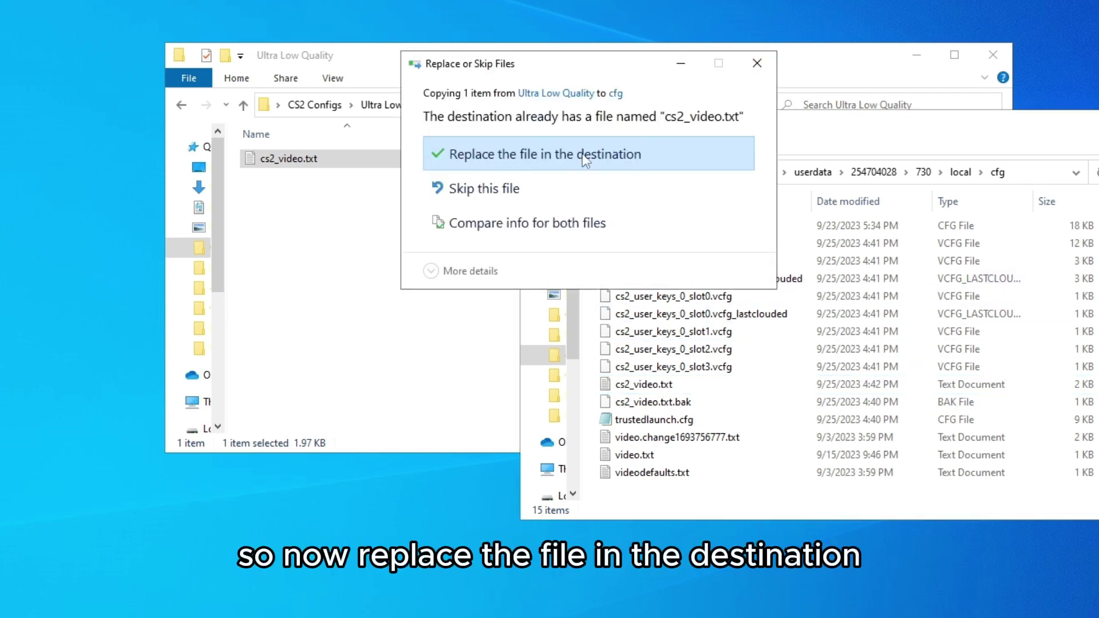
{"action": "left_click", "coordinate": [672, 153]}
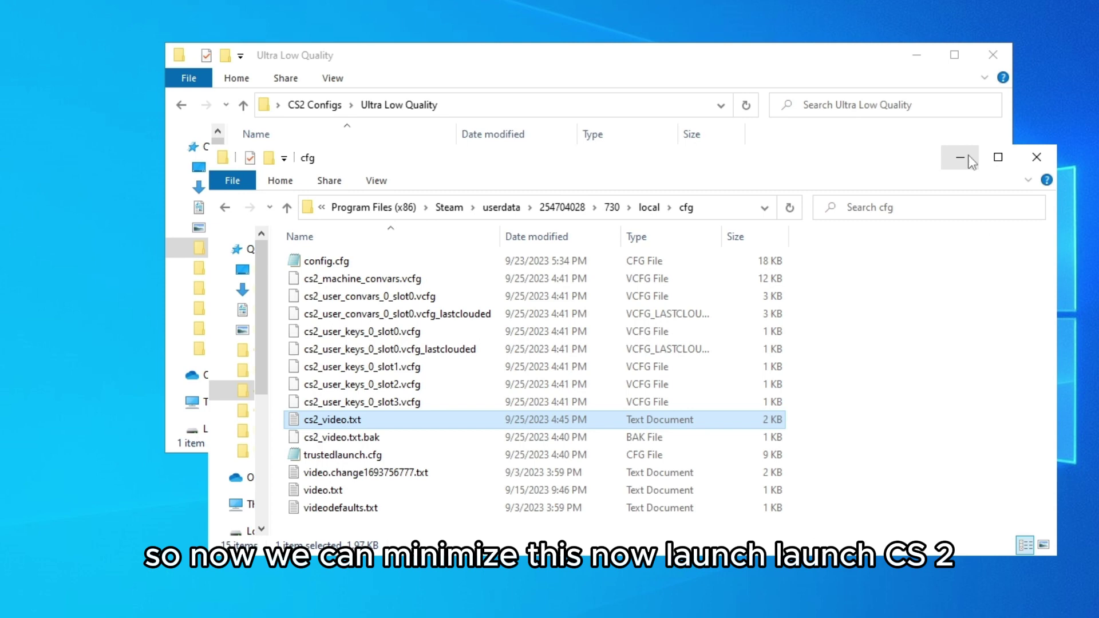
{"action": "left_click", "coordinate": [960, 158]}
{"action": "left_click", "coordinate": [922, 56]}
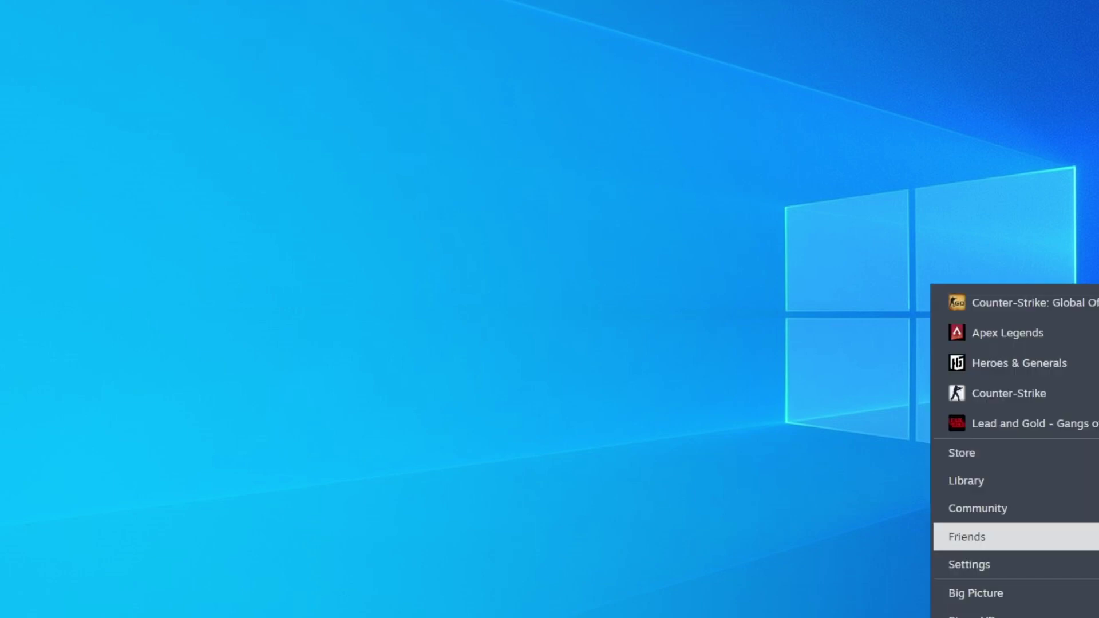
Launch Counter-Strike 2 from the Steam tray's recent games list
{"action": "left_click", "coordinate": [985, 302]}
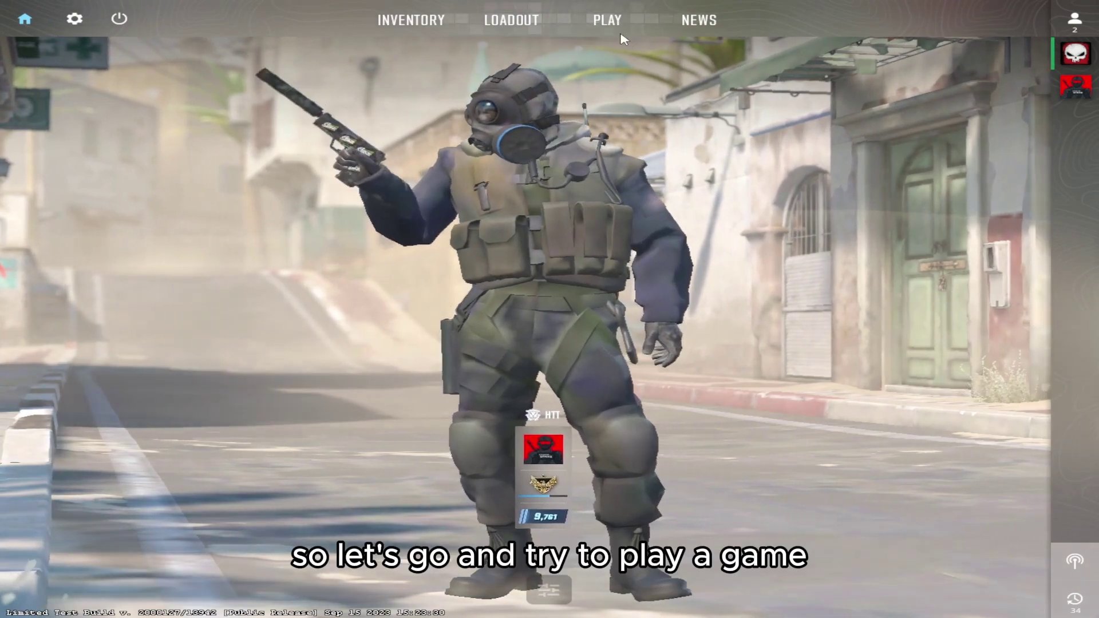
Start a Mirage Deathmatch from the PLAY menu's PRACTICE tab
{"action": "left_click", "coordinate": [607, 21]}
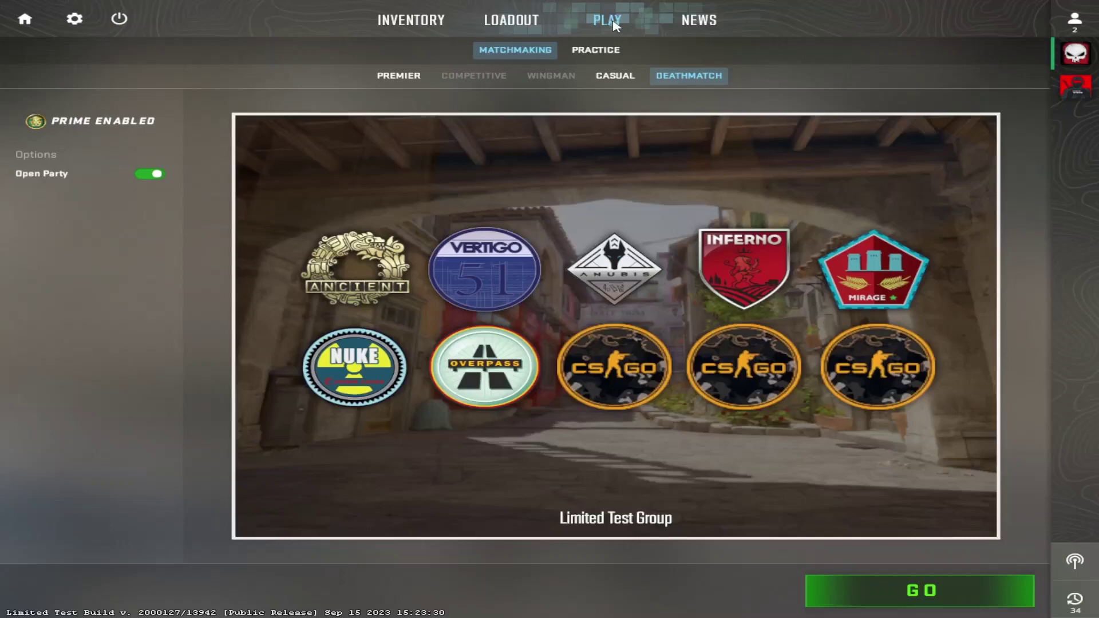
{"action": "left_click", "coordinate": [596, 51]}
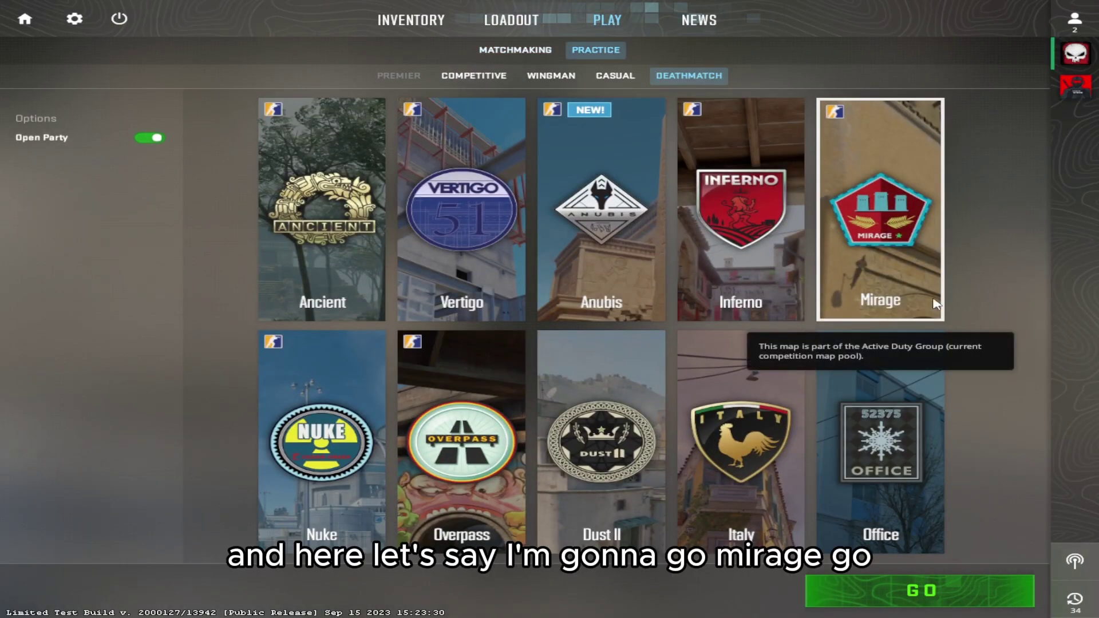
{"action": "left_click", "coordinate": [955, 594]}
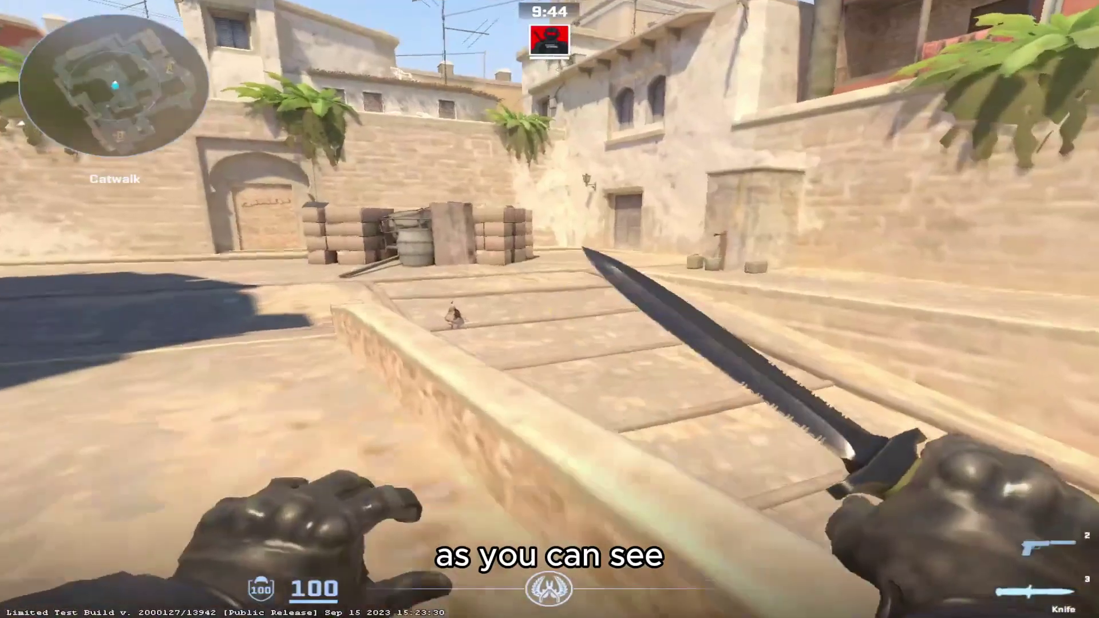
Walk from Catwalk toward Middle on Mirage, inspecting the knife with F
{"action": "key", "text": "f"}
{"action": "key", "text": "w"}
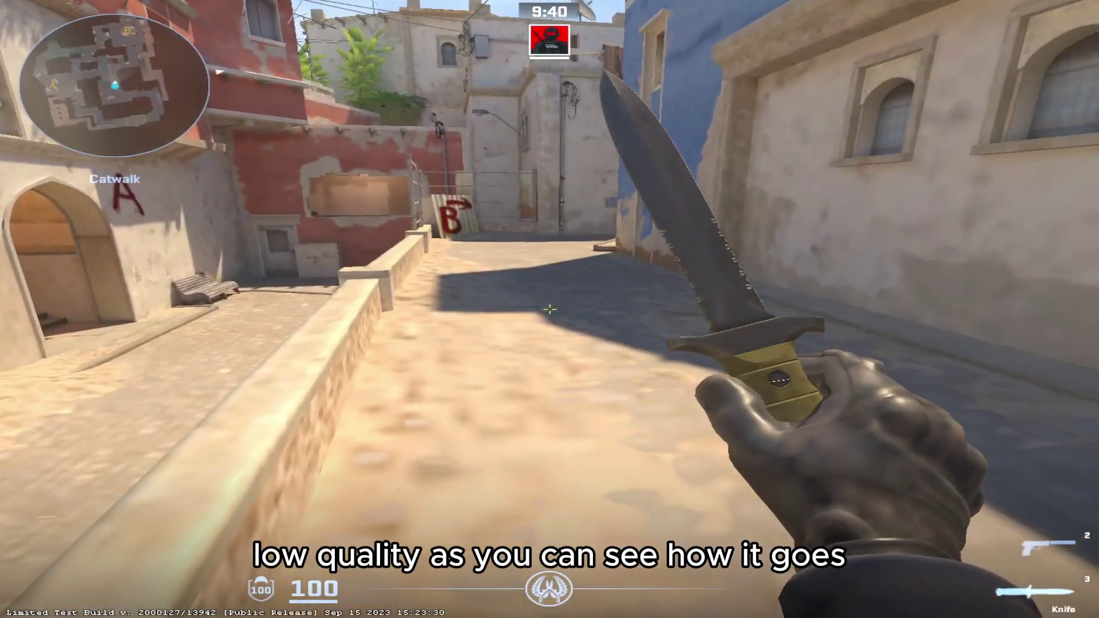
{"action": "key", "text": "f"}
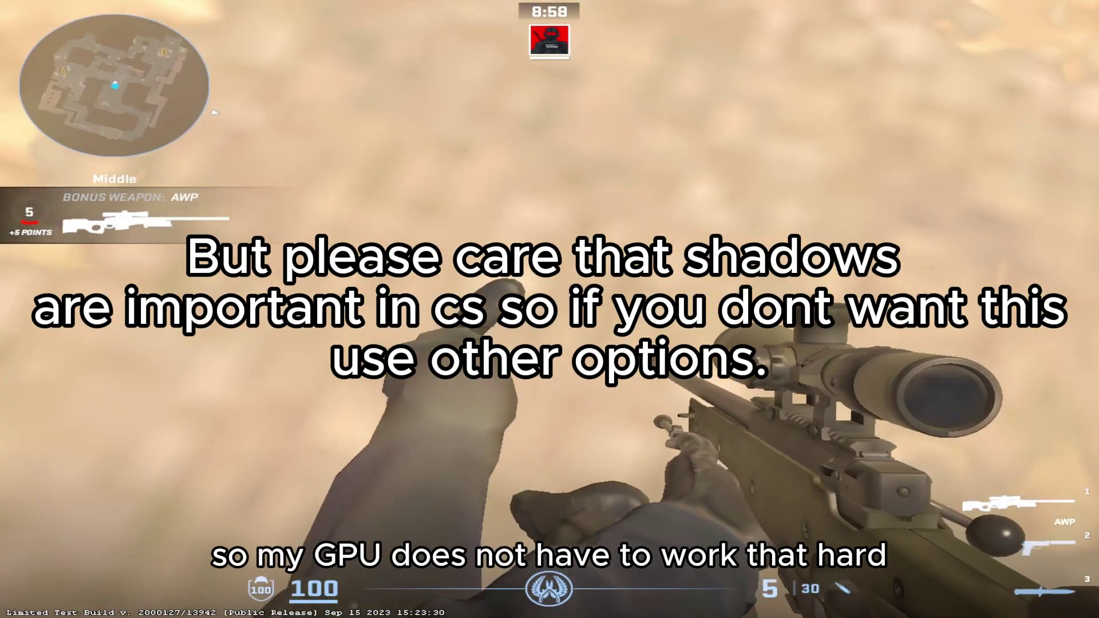
Swap between the USP-S pistol and the AWP, ending on the USP-S
{"action": "key", "text": "2"}
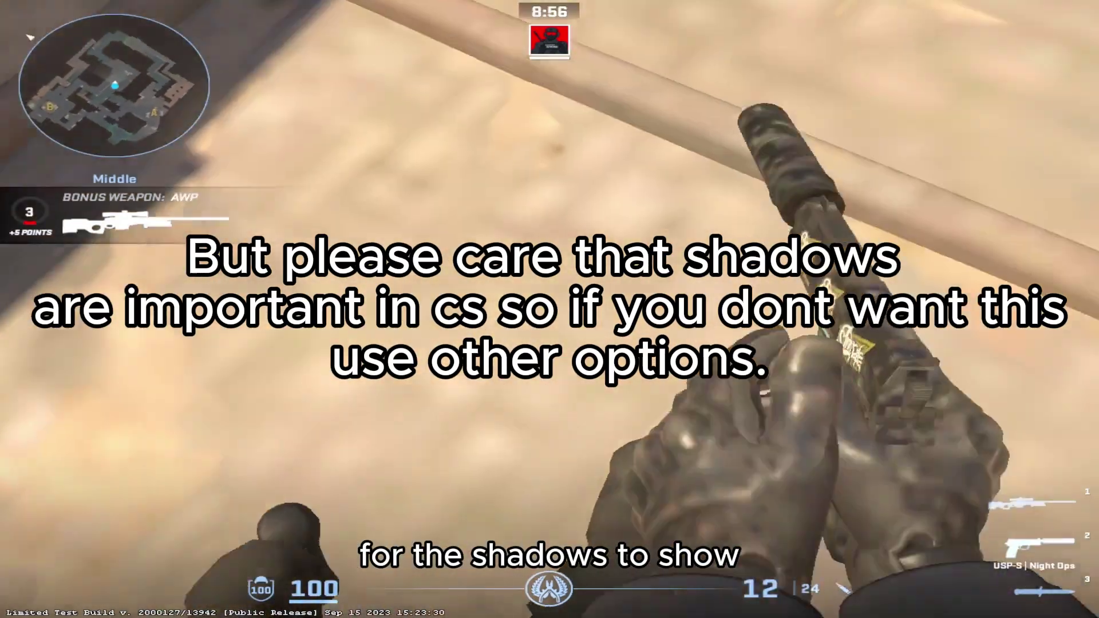
{"action": "key", "text": "1"}
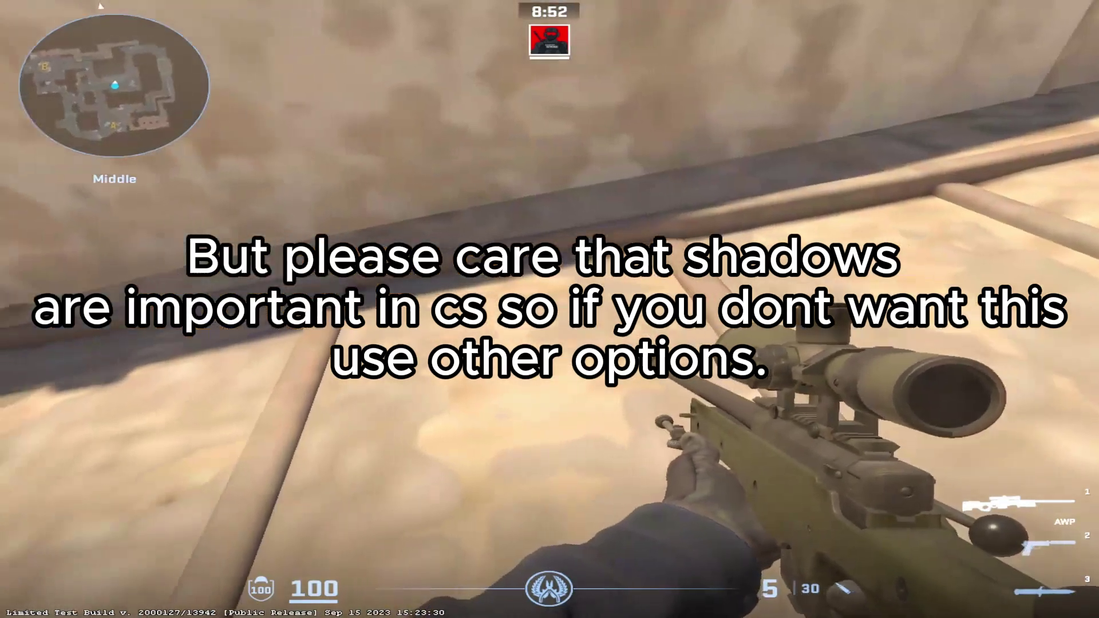
{"action": "key", "text": "2"}
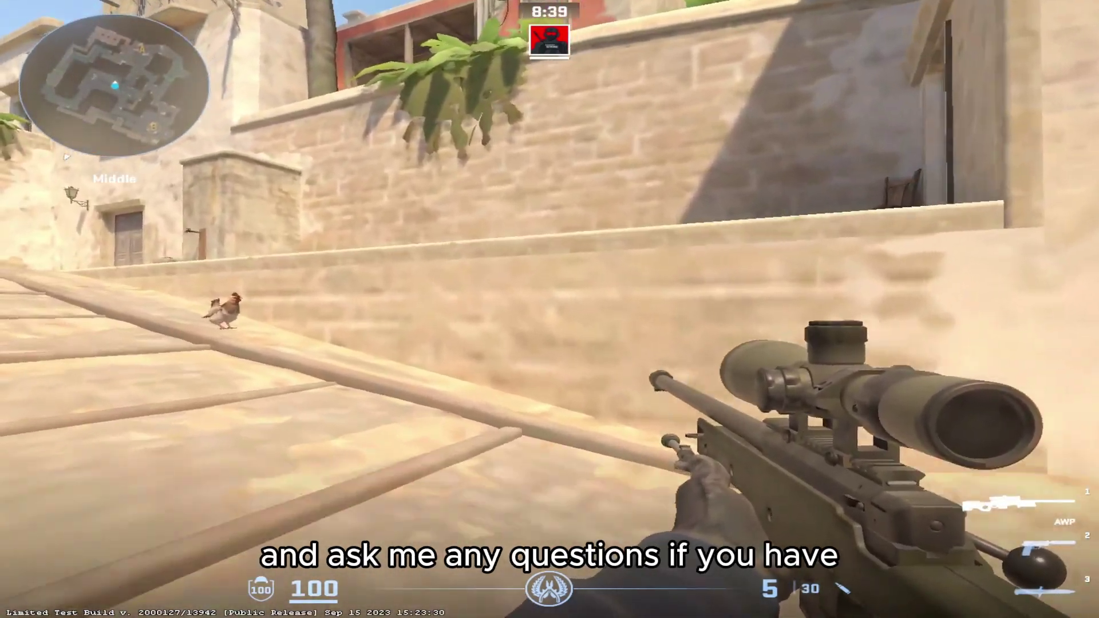
Walk back and forth toward the wall and chicken in Middle on Mirage
{"action": "key", "text": "s"}
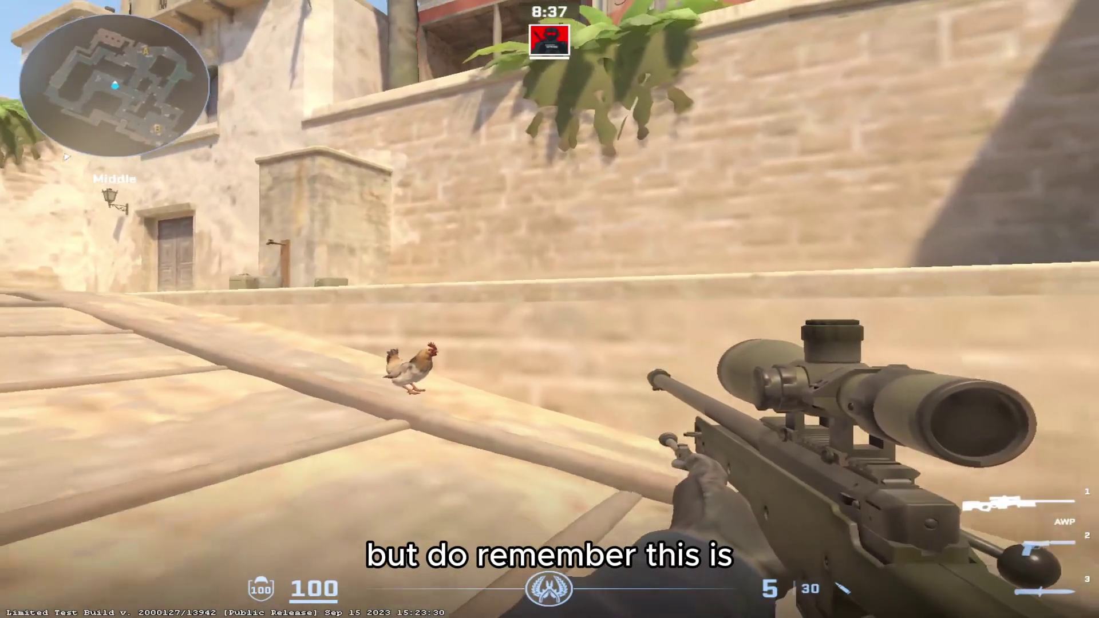
{"action": "key", "text": "w"}
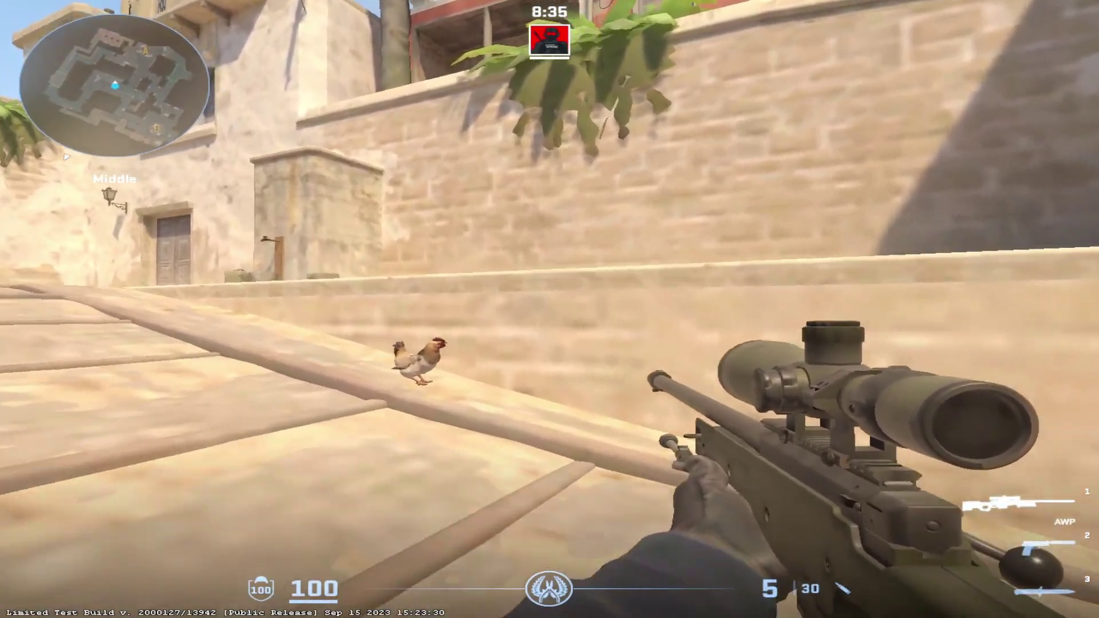
{"action": "key", "text": "s"}
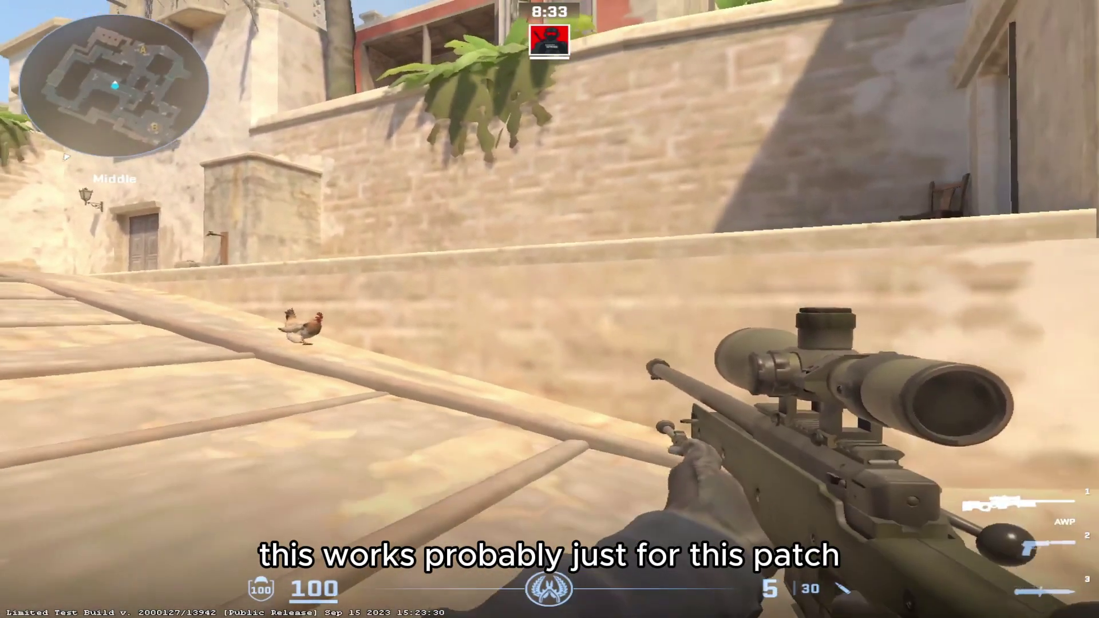
{"action": "key", "text": "w"}
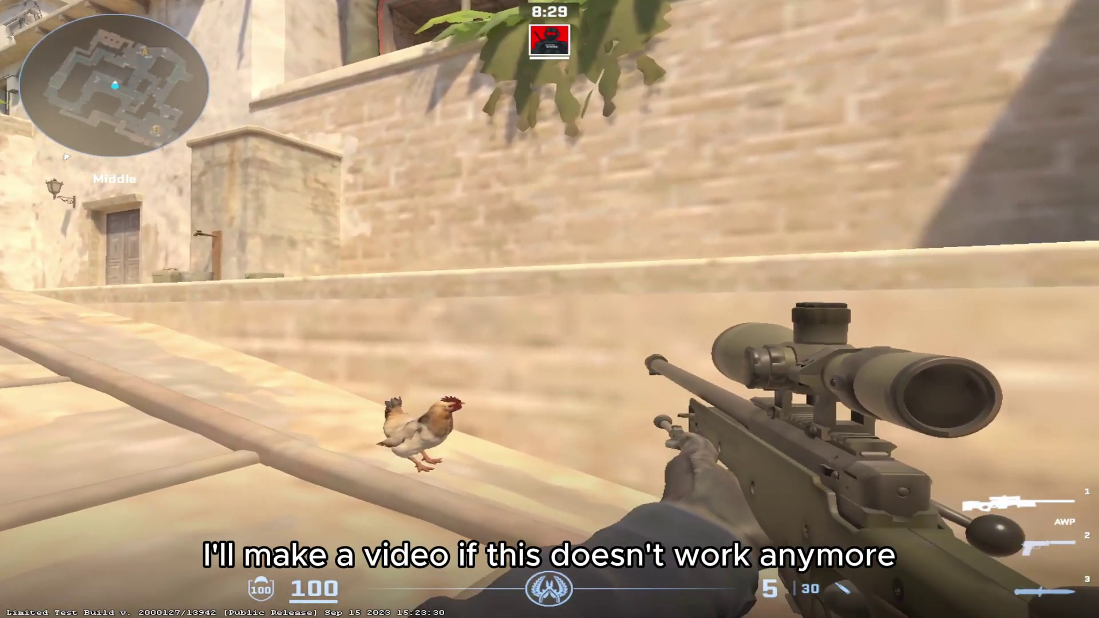
{"action": "key", "text": "s"}
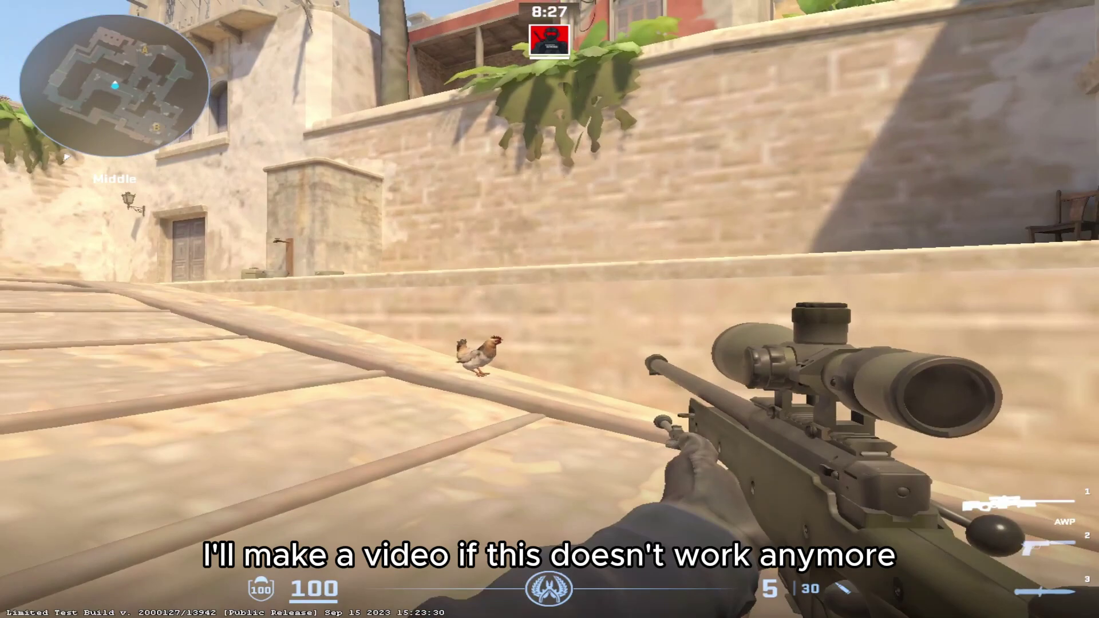